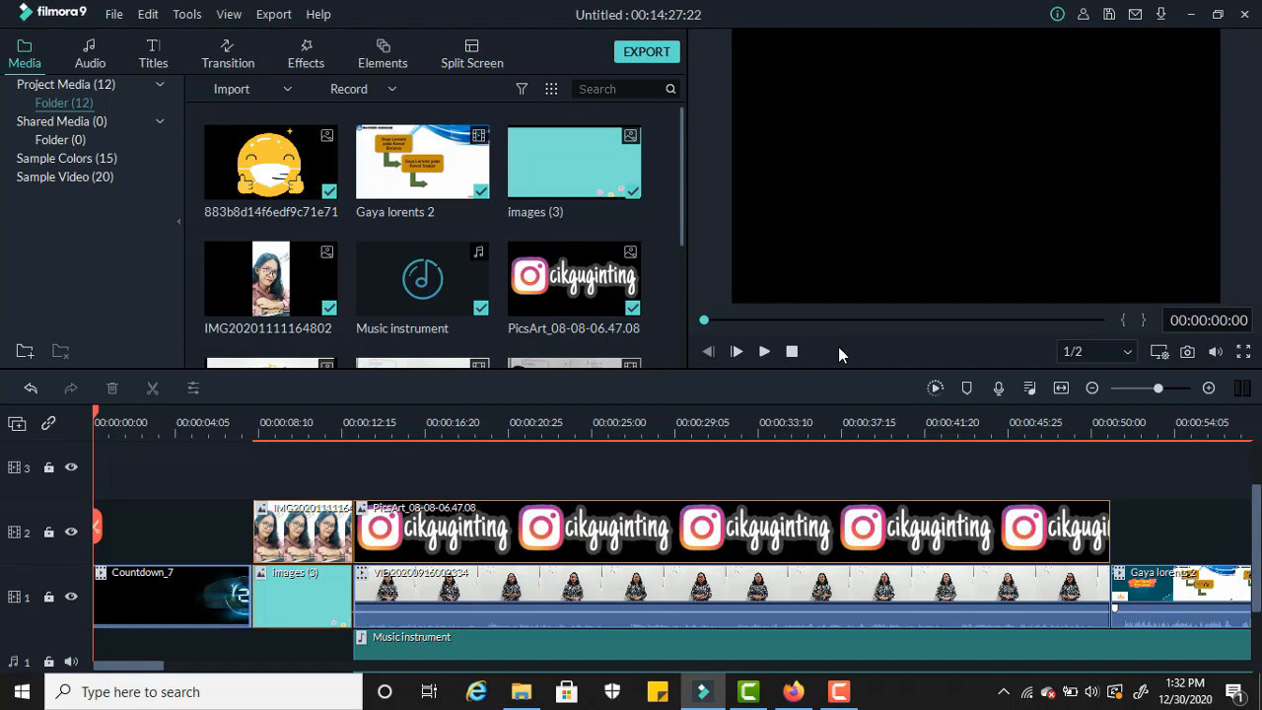
Step: Place the Title 27 template on track 3 directly above the portrait photo clip
{"action": "left_click", "coordinate": [287, 420]}
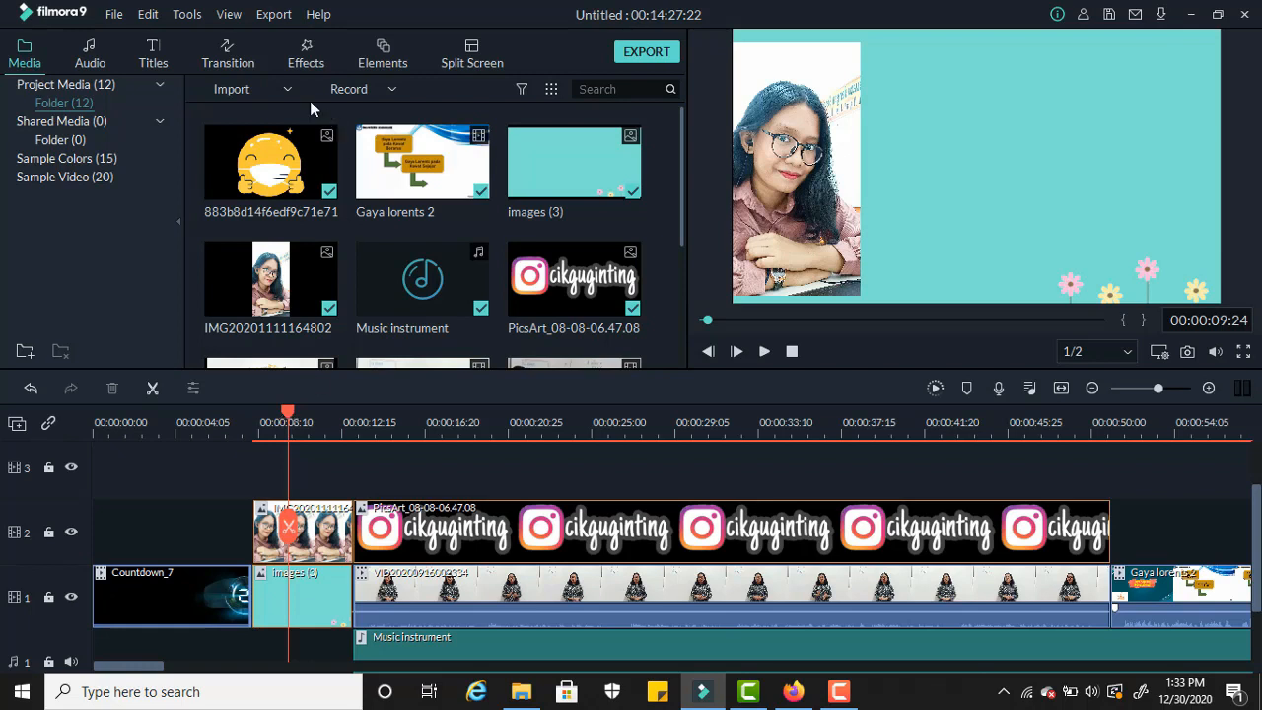
{"action": "left_click", "coordinate": [152, 49]}
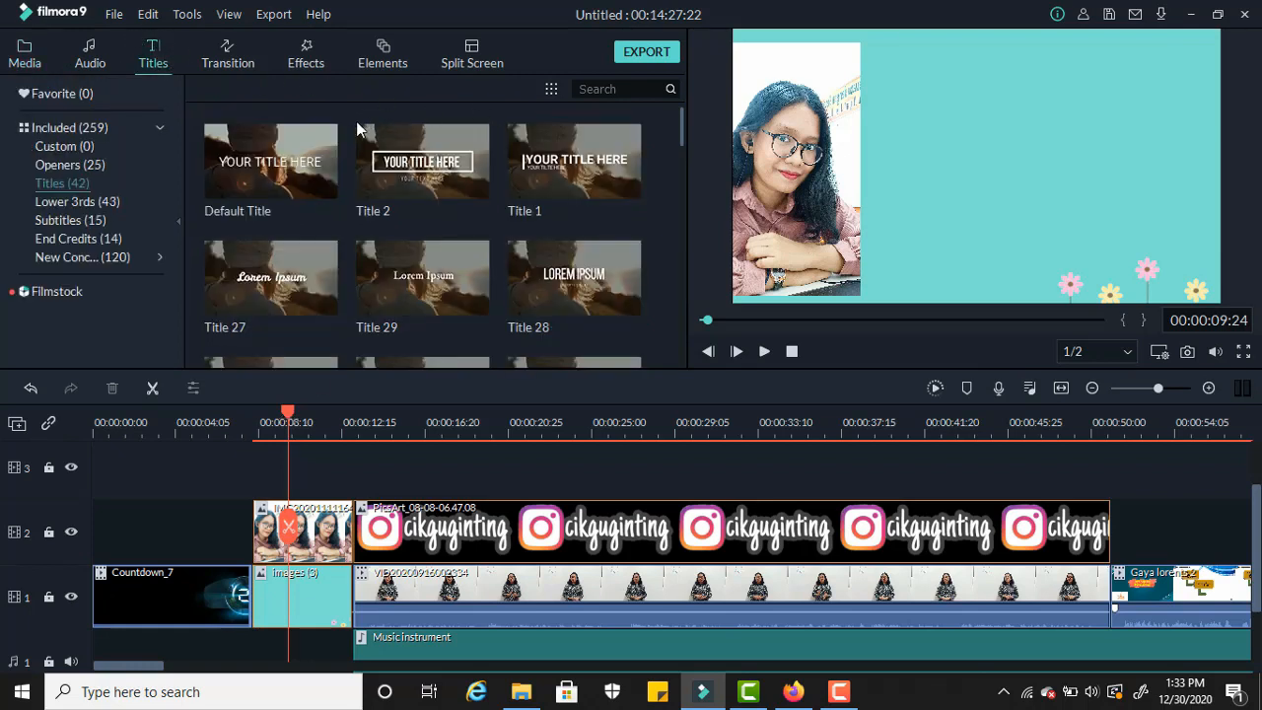
{"action": "mouse_move", "coordinate": [434, 145]}
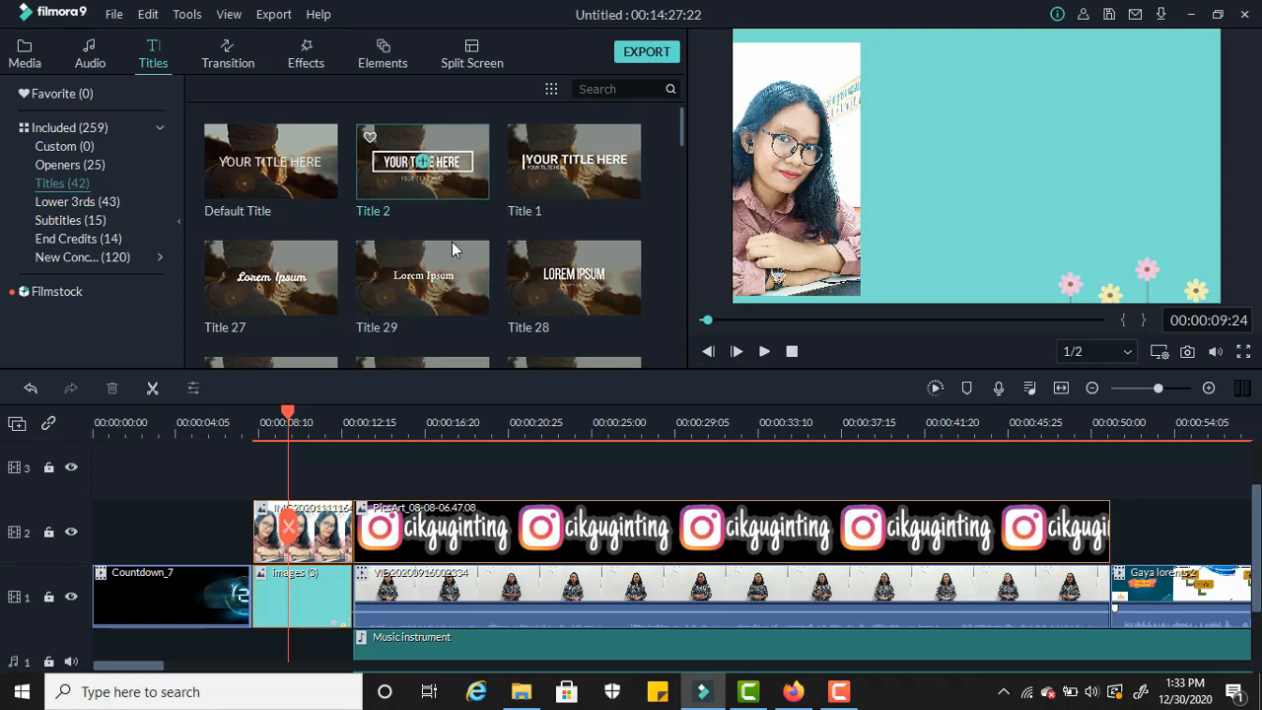
{"action": "mouse_move", "coordinate": [552, 219]}
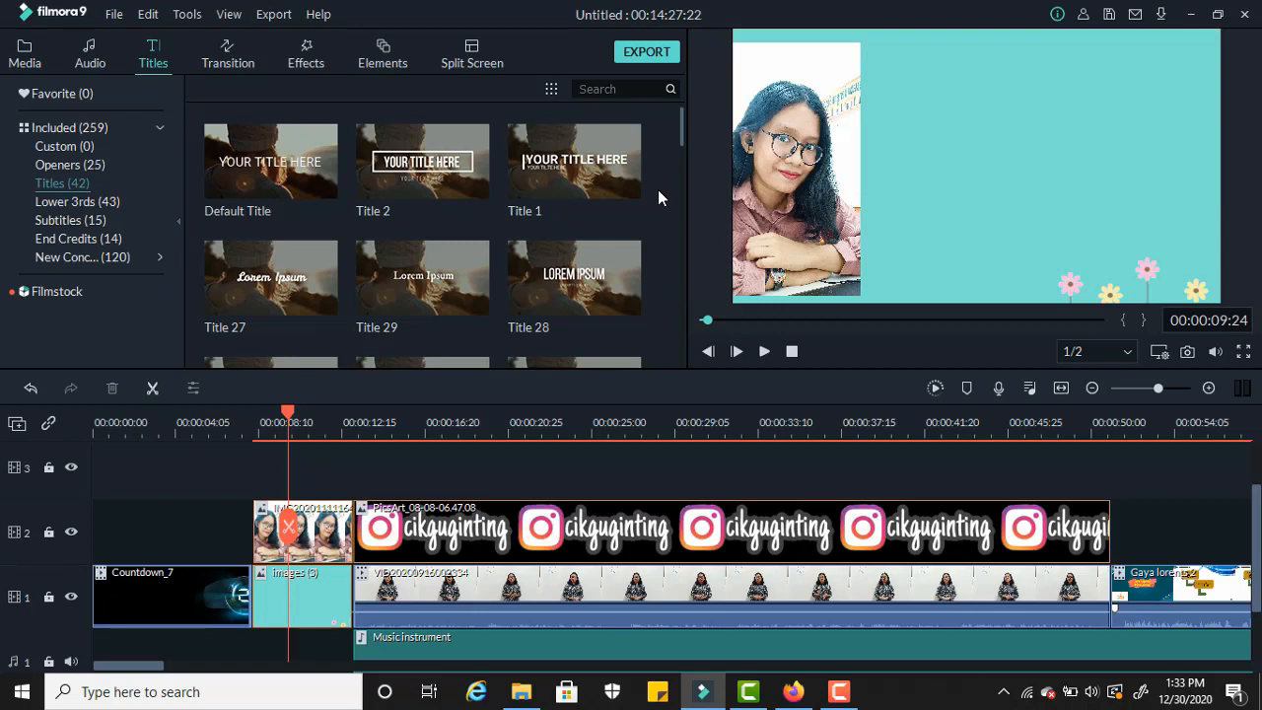
{"action": "scroll", "coordinate": [658, 190], "scroll_direction": "down", "scroll_amount": 5}
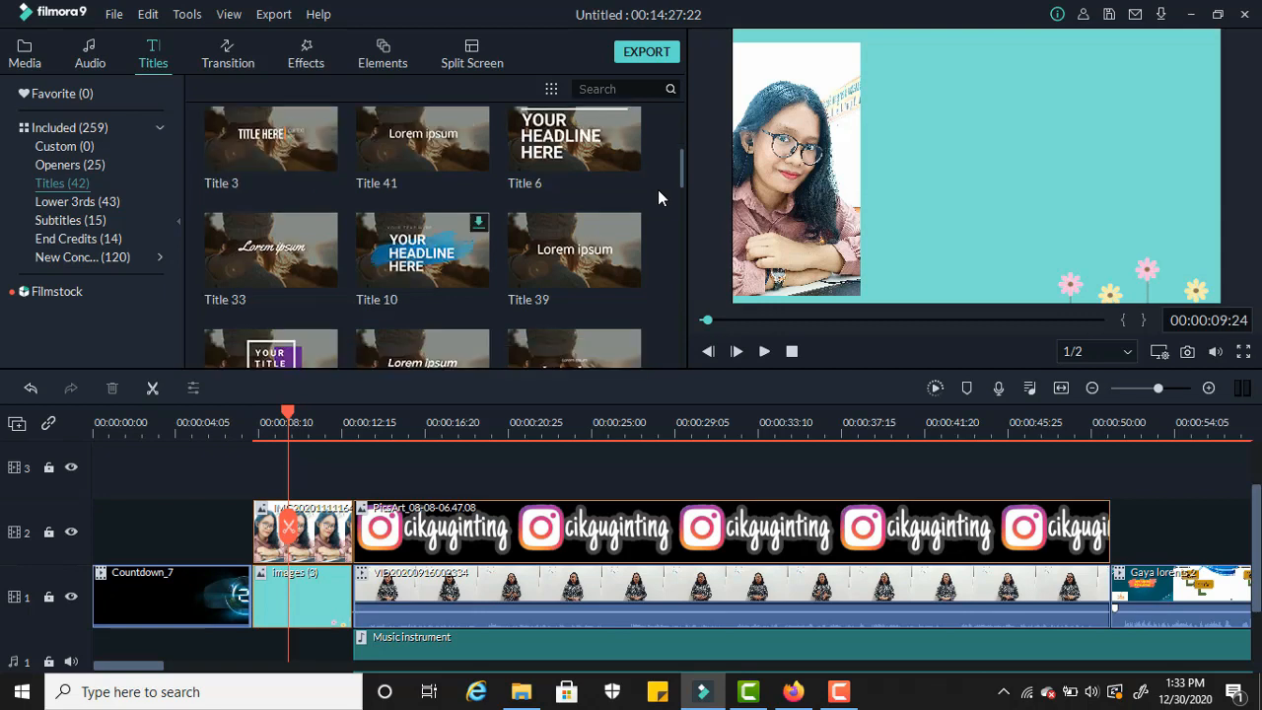
{"action": "scroll", "coordinate": [658, 190], "scroll_direction": "up", "scroll_amount": 5}
{"action": "left_click", "coordinate": [312, 274]}
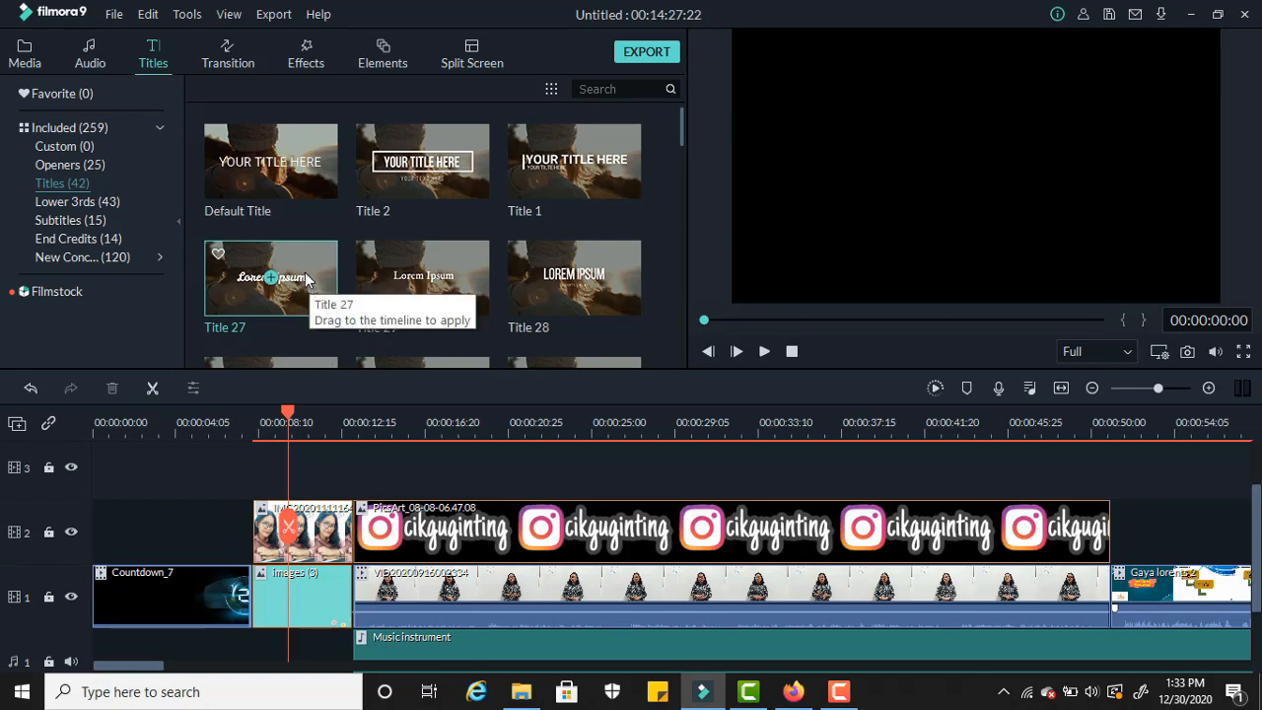
{"action": "left_click_drag", "start_coordinate": [306, 278], "coordinate": [264, 483]}
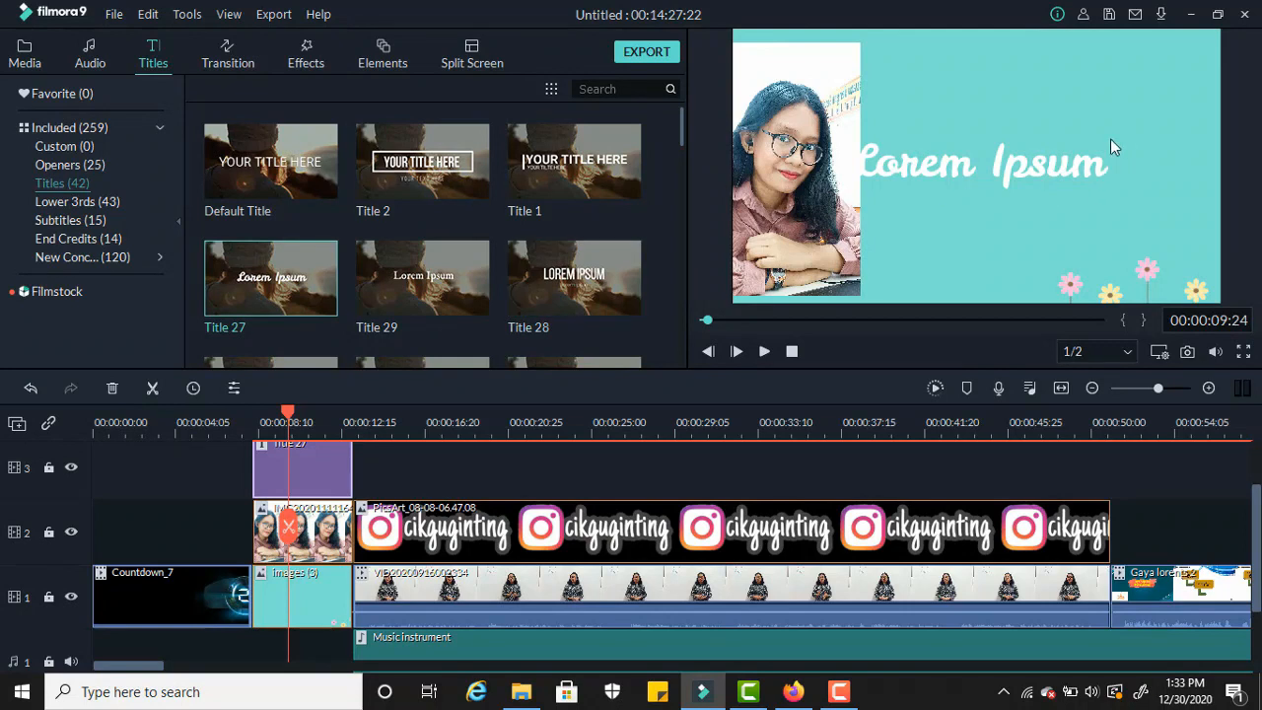
Step: Move the title beside the portrait and replace its text with "GAYA LORENTZ PADA MUATAN BERGERAK" on two lines, in Lato Black, centre-aligned
{"action": "left_click", "coordinate": [1033, 164]}
{"action": "left_click_drag", "start_coordinate": [1043, 188], "coordinate": [1069, 159]}
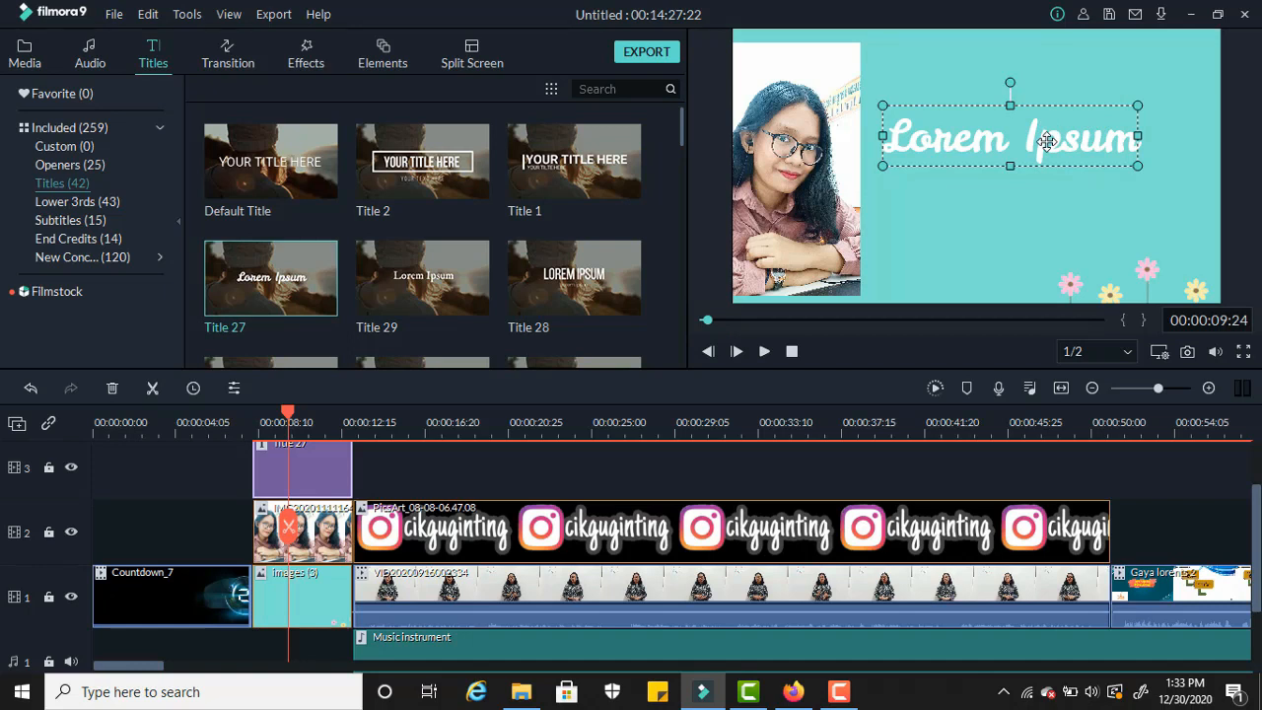
{"action": "double_click", "coordinate": [1047, 141]}
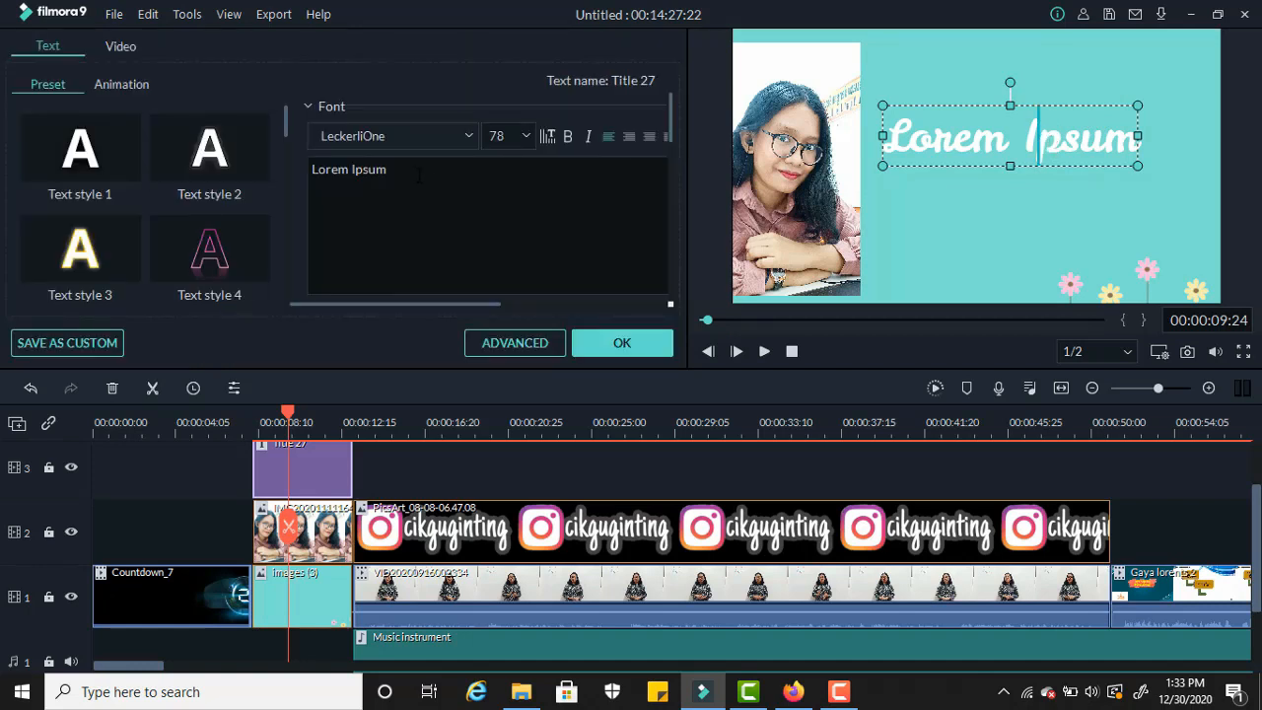
{"action": "triple_click", "coordinate": [470, 179]}
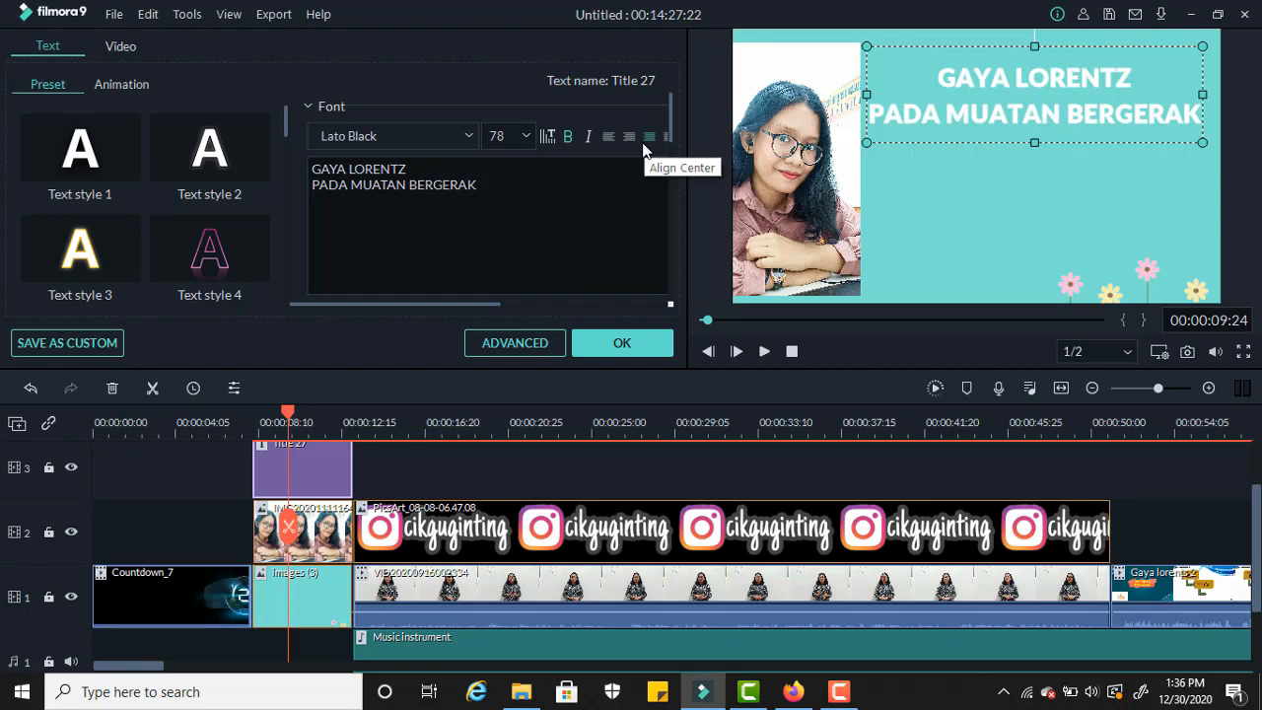
Step: Apply Text style 2 to the heading and set its text color to pink
{"action": "double_click", "coordinate": [250, 155]}
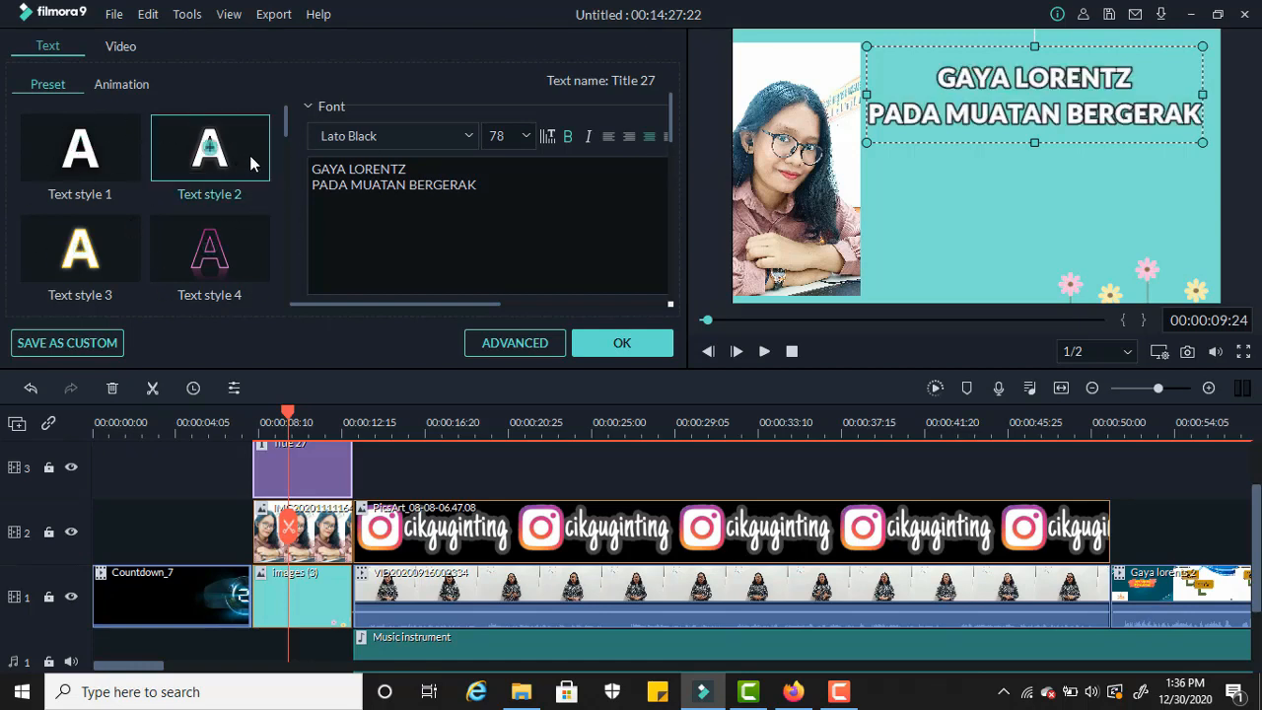
{"action": "scroll", "coordinate": [644, 168], "scroll_direction": "down", "scroll_amount": 3}
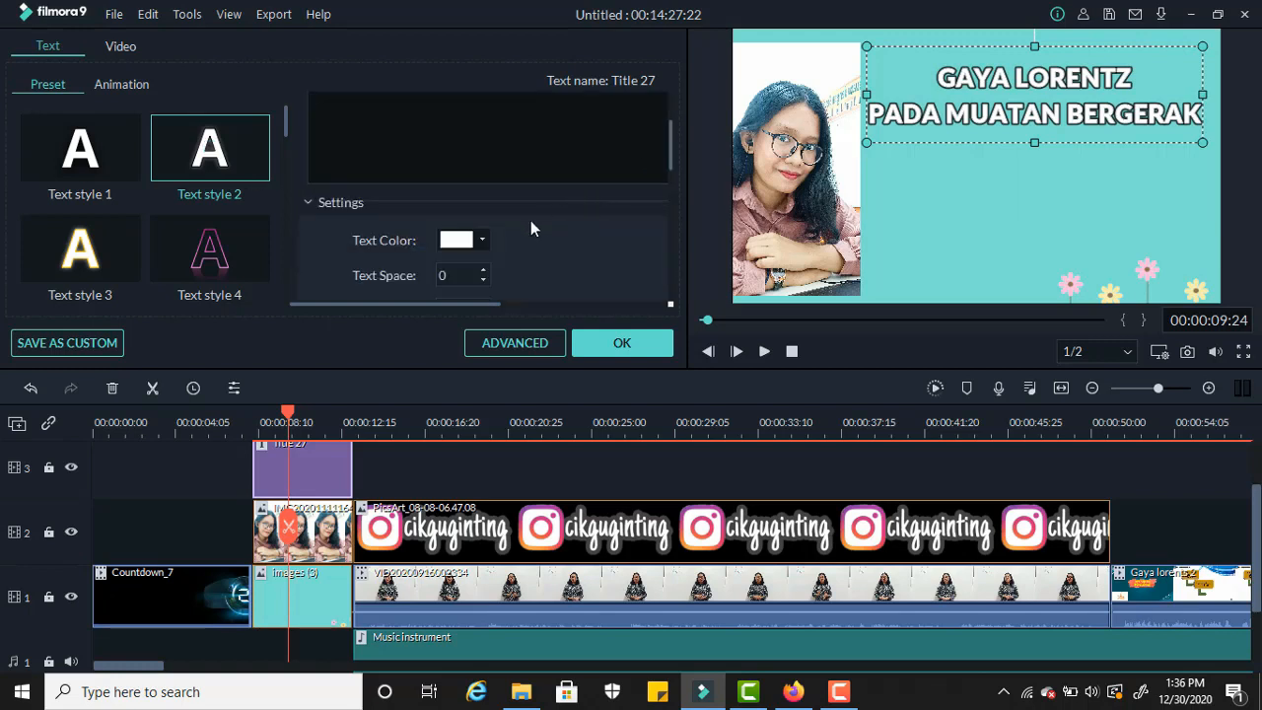
{"action": "left_click", "coordinate": [483, 242]}
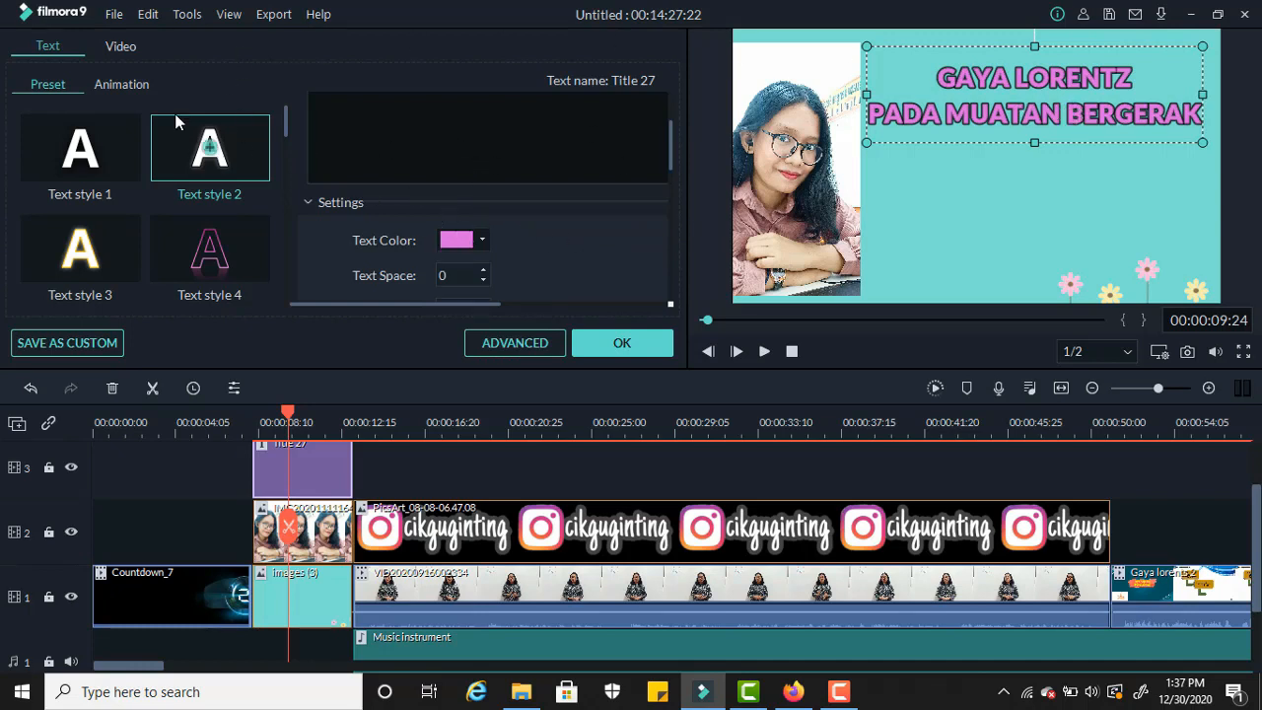
Step: Apply the Cinema style animation to the heading and accept the title edits
{"action": "left_click", "coordinate": [121, 86]}
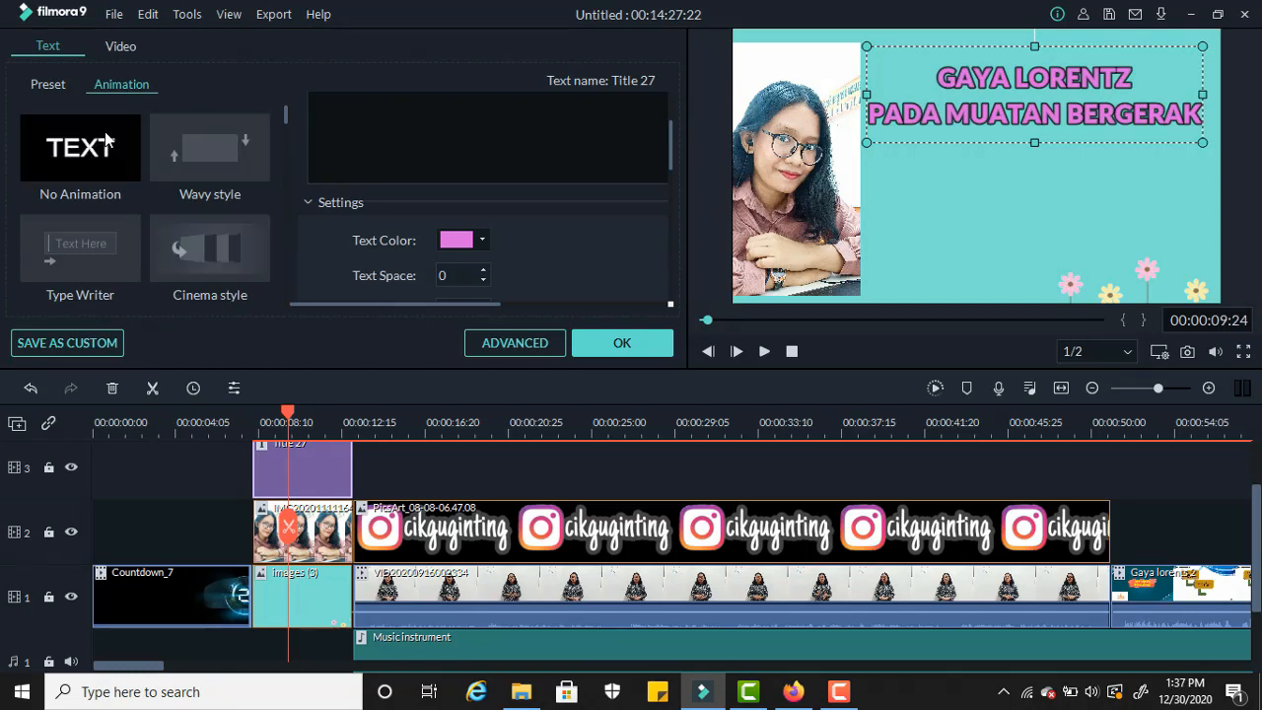
{"action": "left_click", "coordinate": [241, 273]}
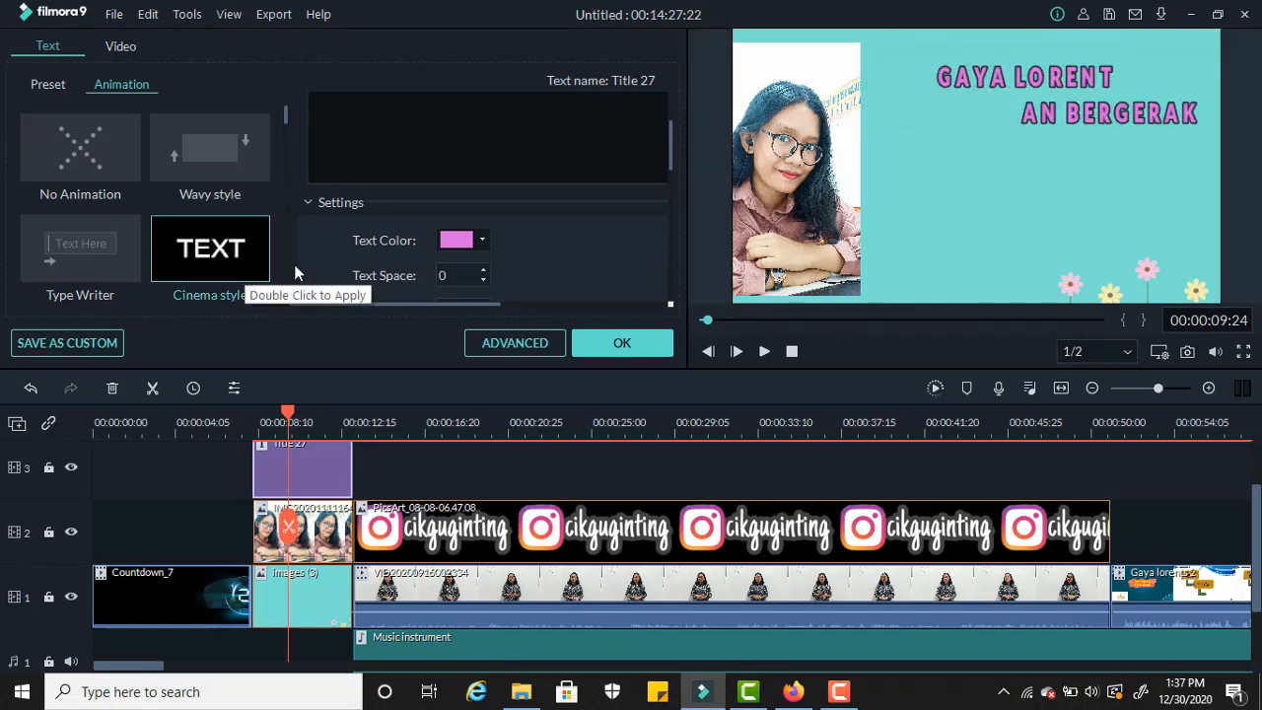
{"action": "left_click", "coordinate": [626, 348]}
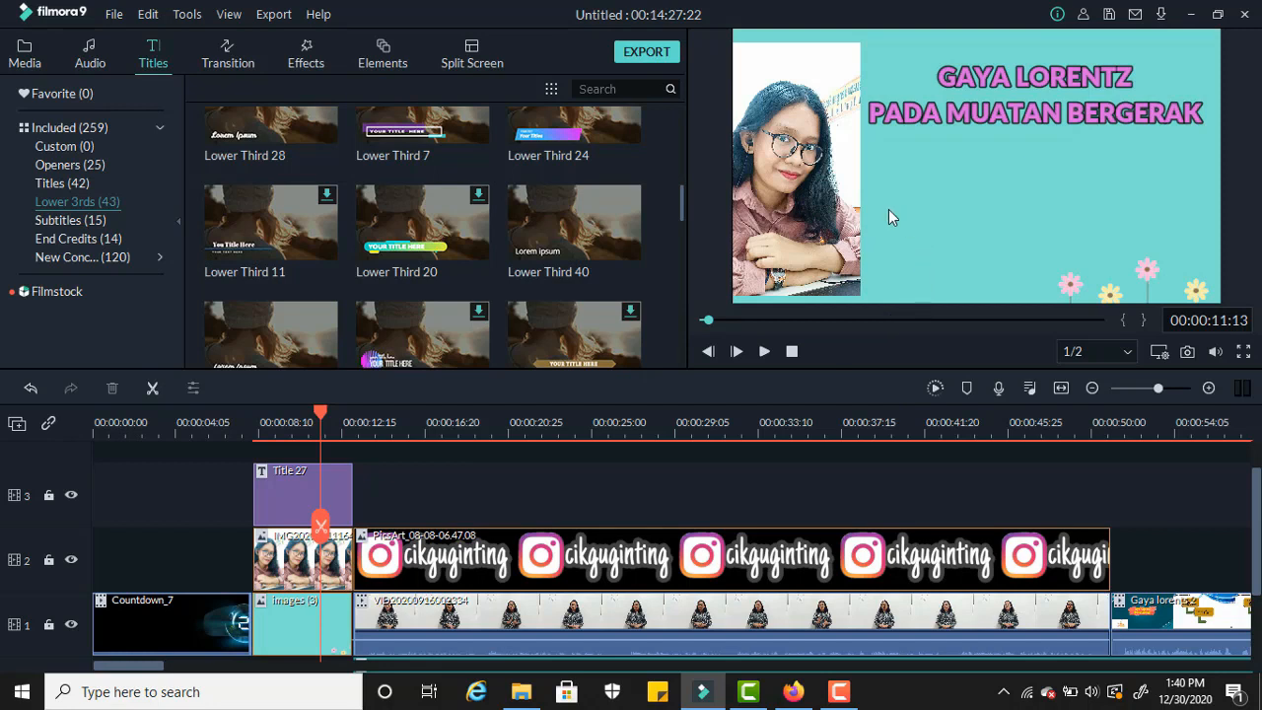
Step: Add a video track and place Lower Third 40 on track 4 above the Title 27 clip
{"action": "left_click", "coordinate": [20, 425]}
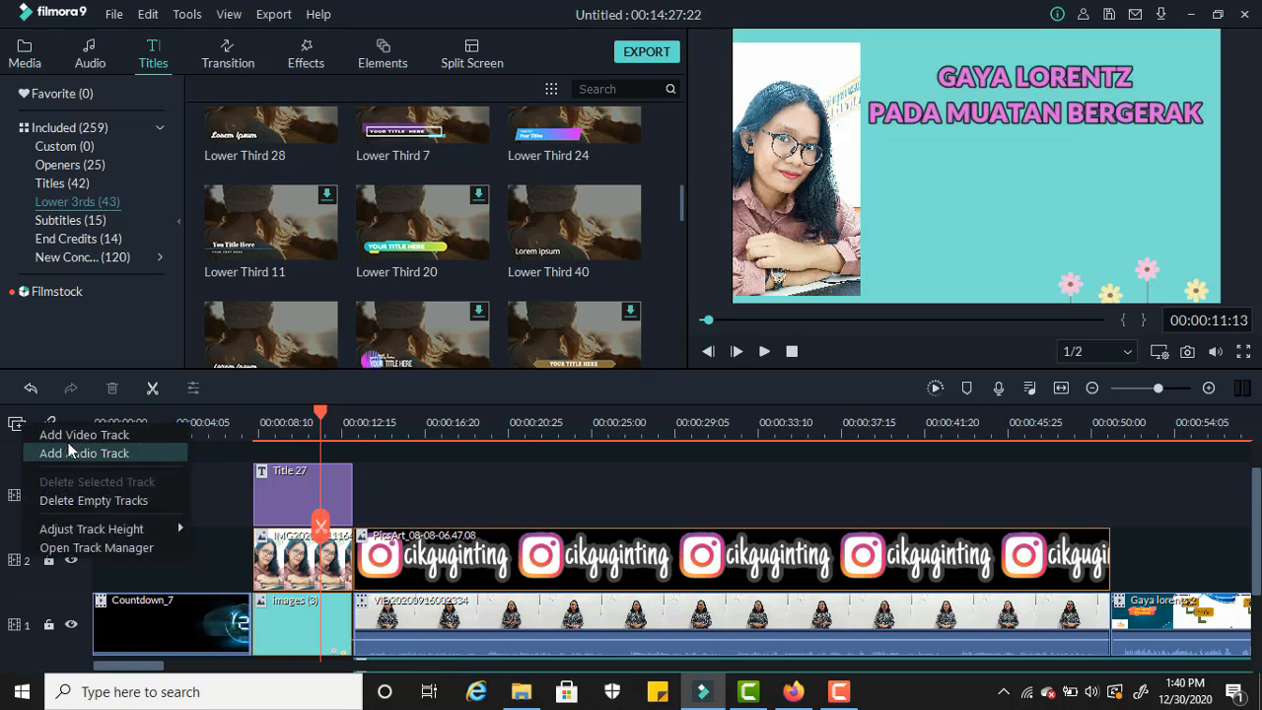
{"action": "left_click", "coordinate": [71, 437]}
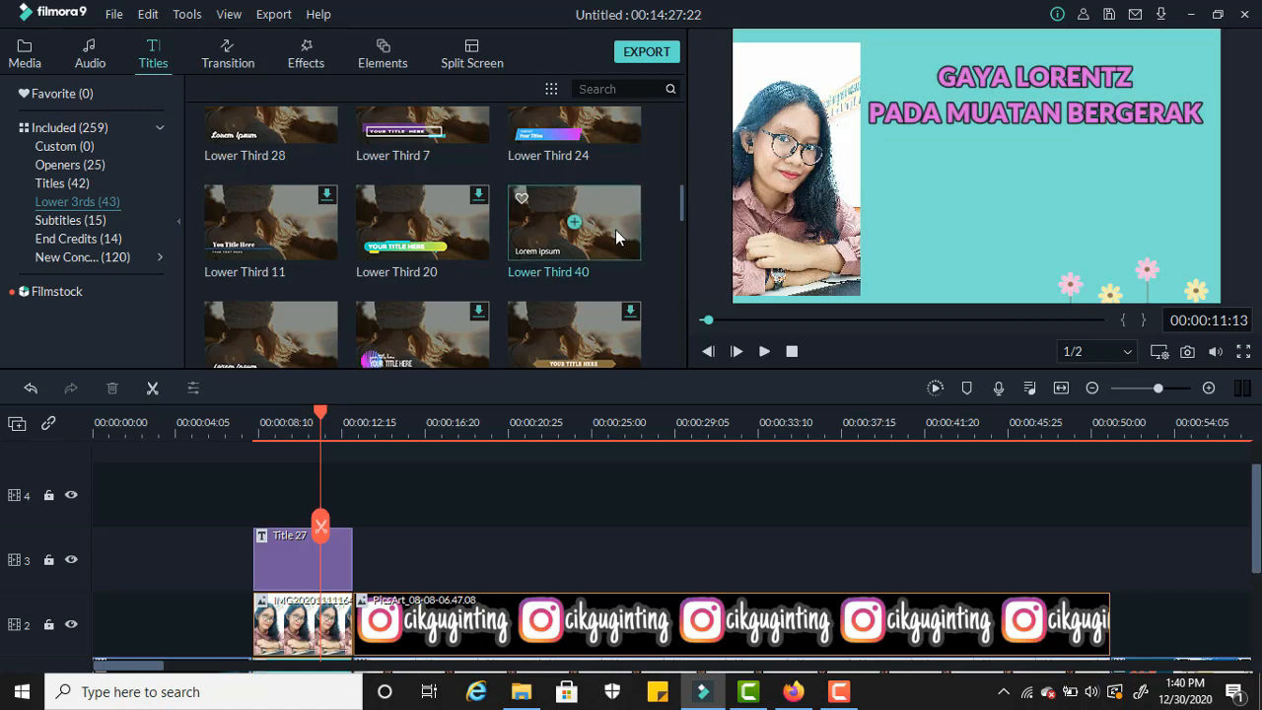
{"action": "left_click_drag", "start_coordinate": [612, 219], "coordinate": [273, 512]}
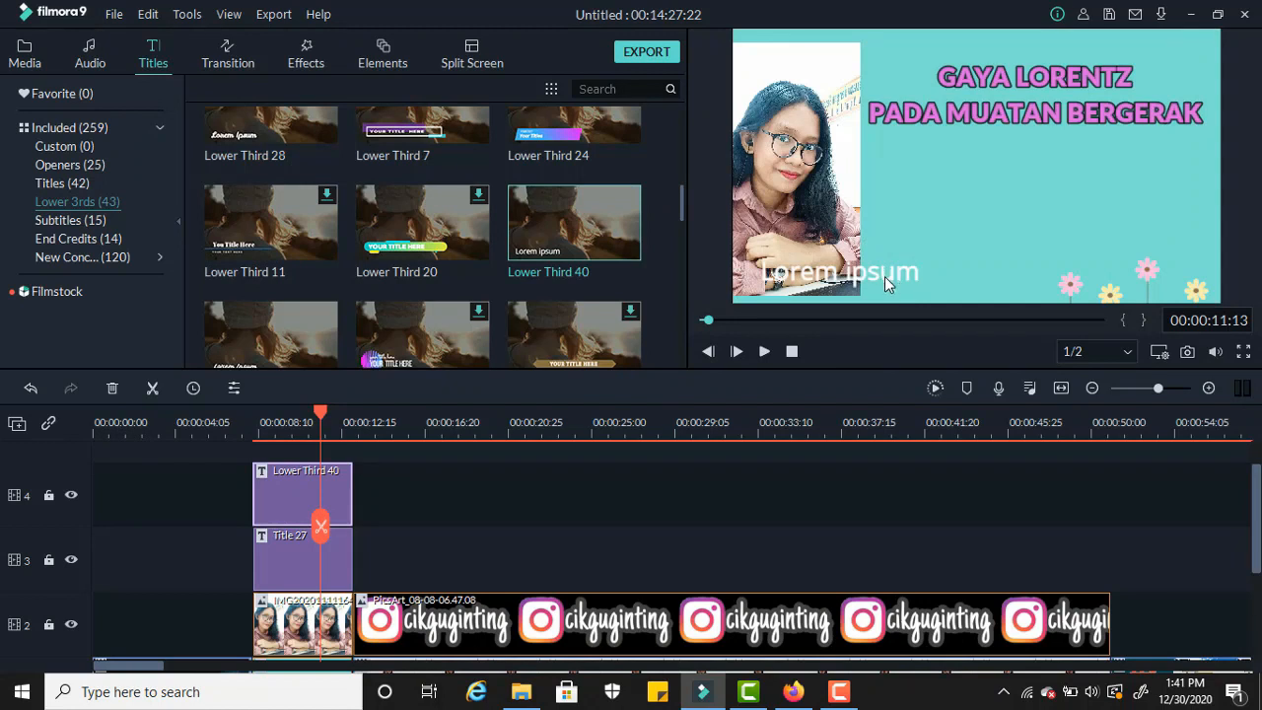
Step: Move the lower third beside the portrait and replace its text with the presenter's name in Microsoft New Tai Lue Bold, size 47
{"action": "left_click", "coordinate": [883, 273]}
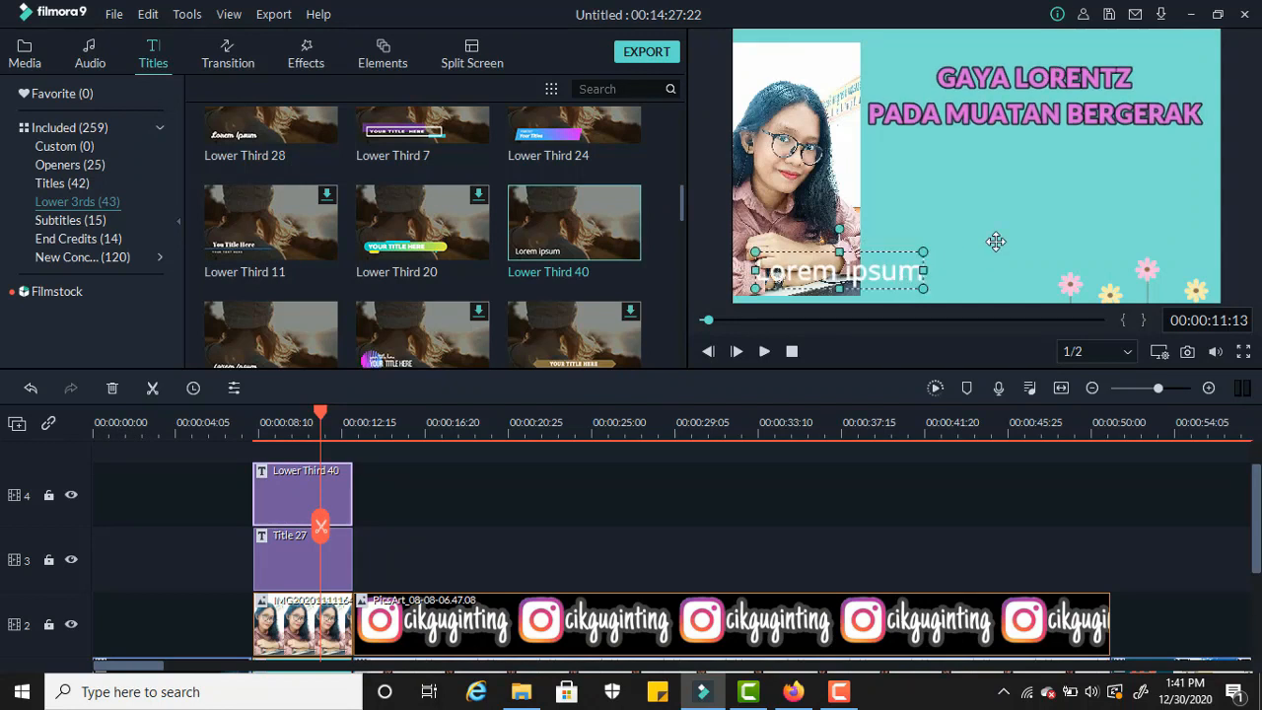
{"action": "left_click_drag", "start_coordinate": [996, 242], "coordinate": [994, 238]}
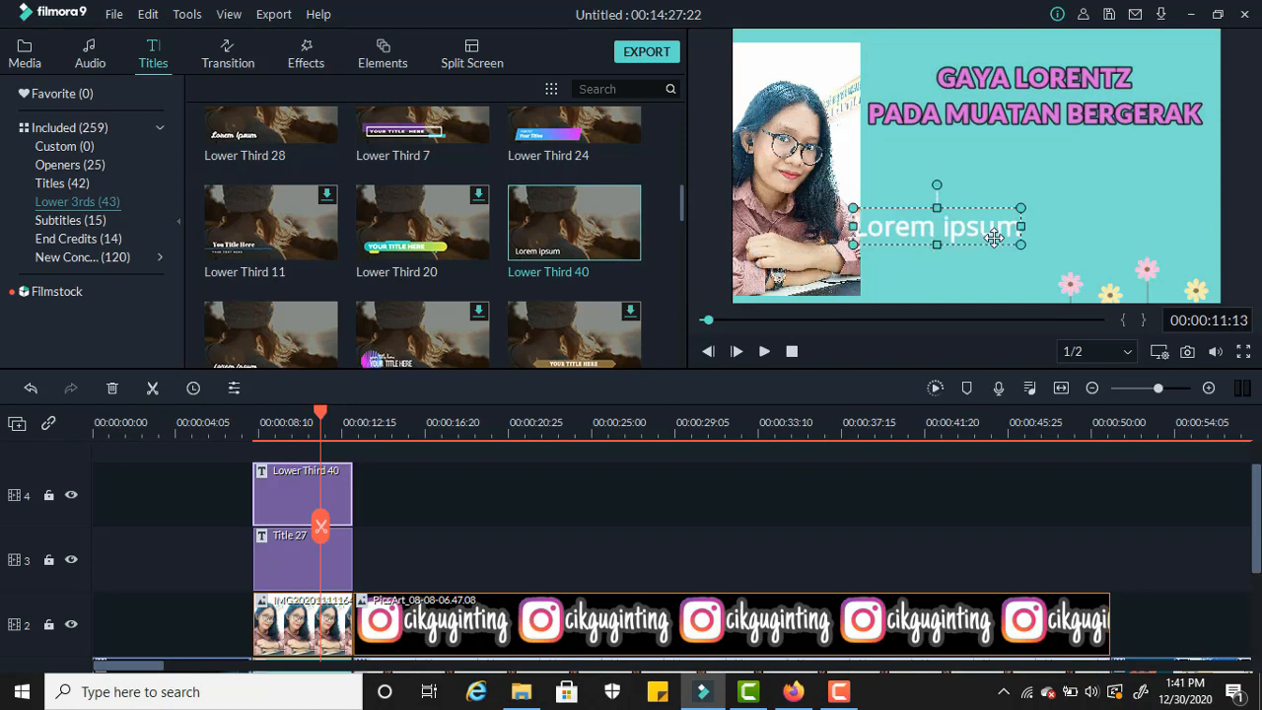
{"action": "double_click", "coordinate": [967, 227]}
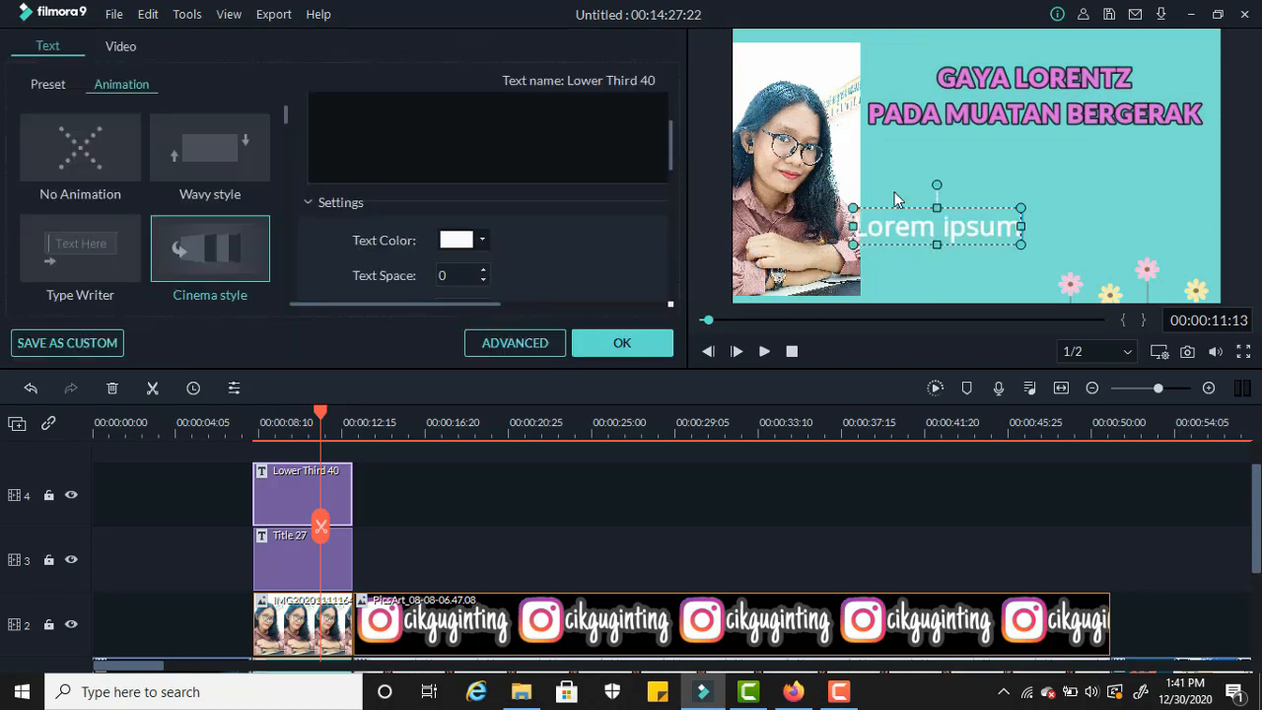
{"action": "scroll", "coordinate": [585, 196], "scroll_direction": "up", "scroll_amount": 2}
{"action": "left_click_drag", "start_coordinate": [391, 169], "coordinate": [296, 175]}
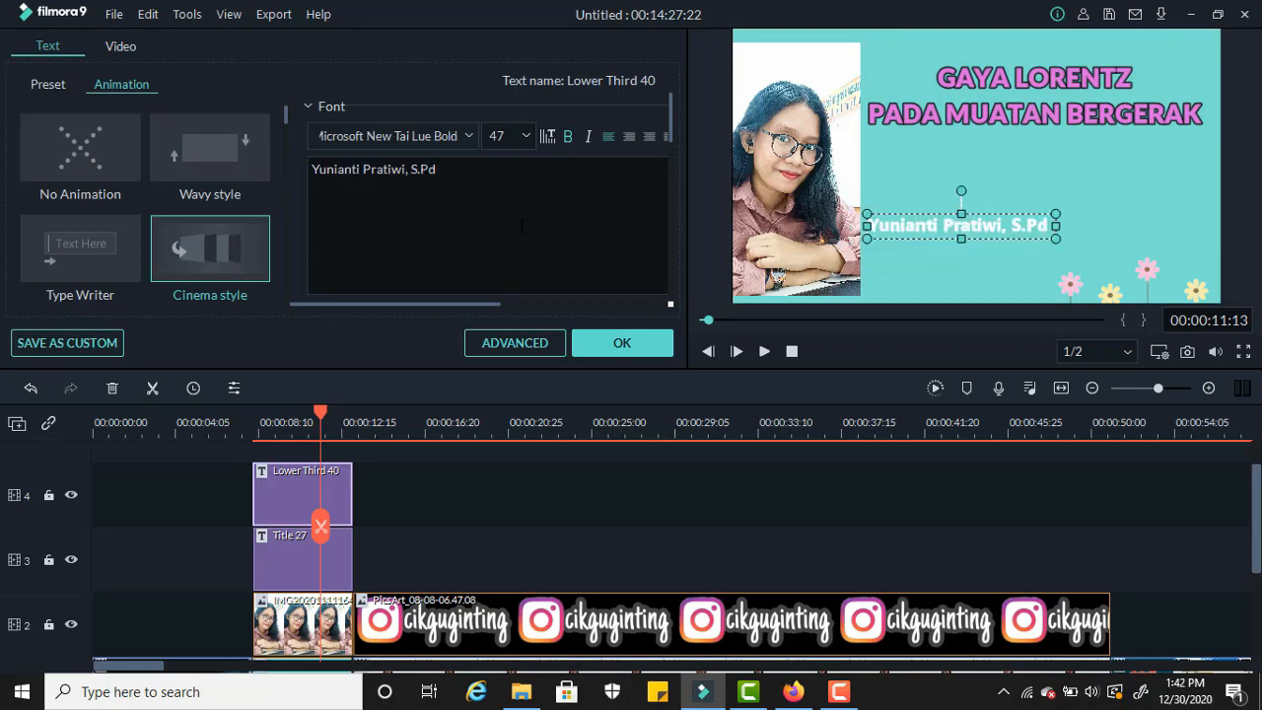
Step: Apply Text style 2 to the presenter's name and set its text color to orange
{"action": "left_click", "coordinate": [45, 87]}
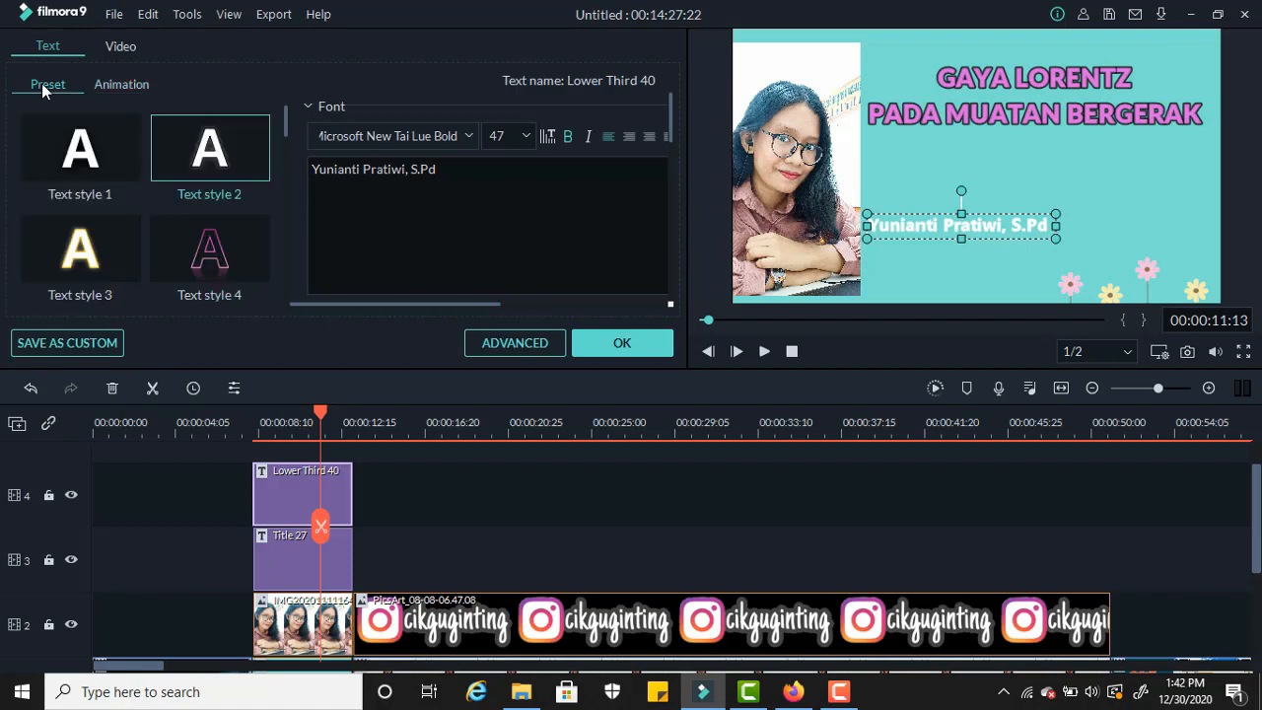
{"action": "double_click", "coordinate": [218, 155]}
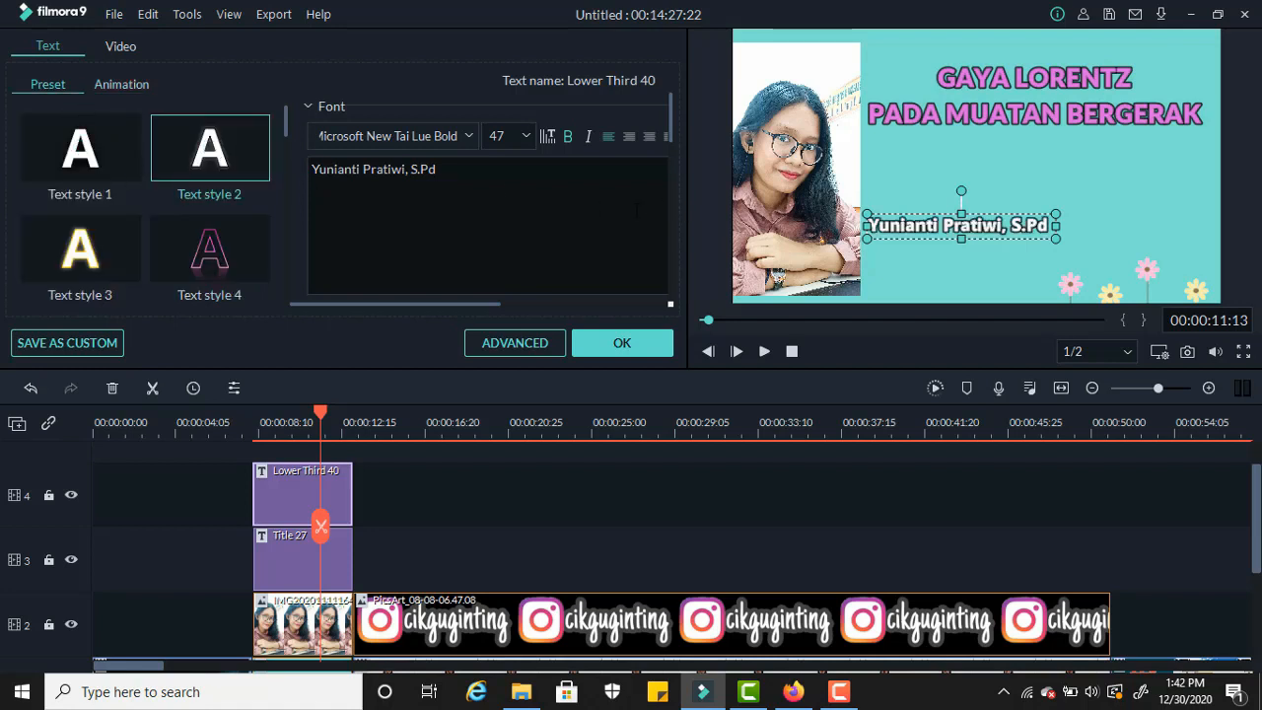
{"action": "scroll", "coordinate": [604, 217], "scroll_direction": "down", "scroll_amount": 3}
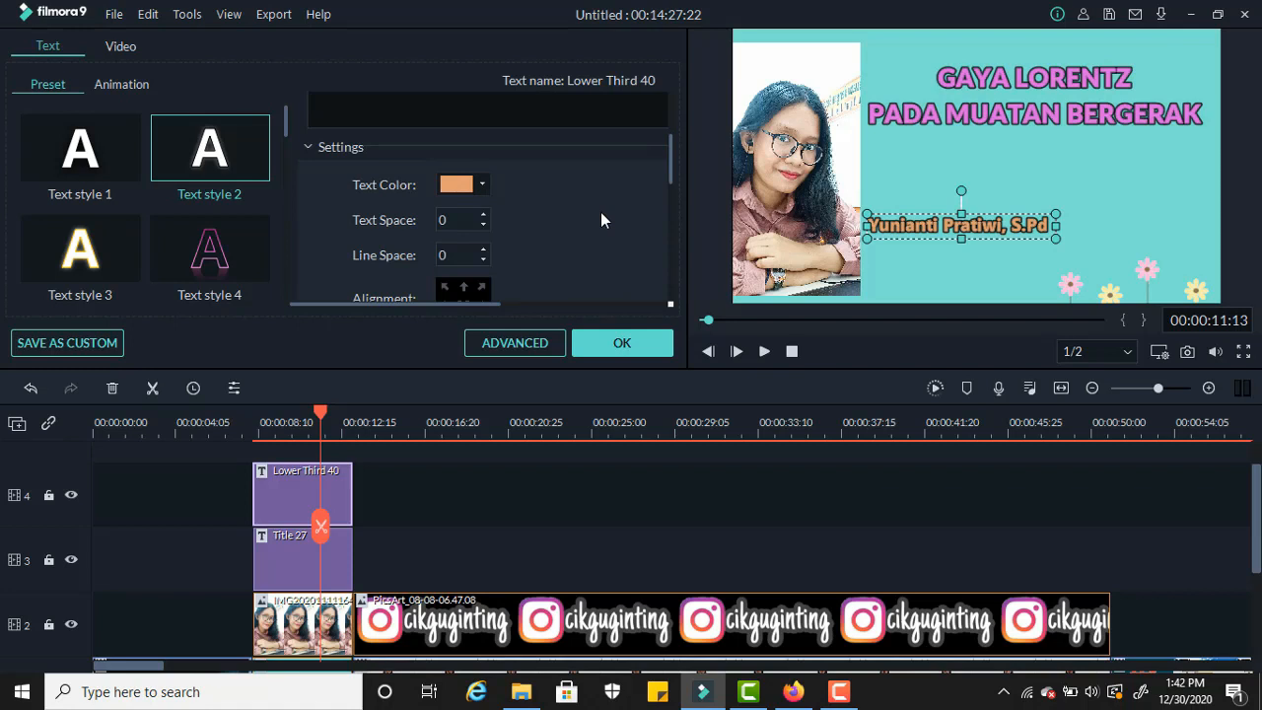
Step: Apply the Type Writer animation to the presenter's name and accept the edits
{"action": "left_click", "coordinate": [114, 86]}
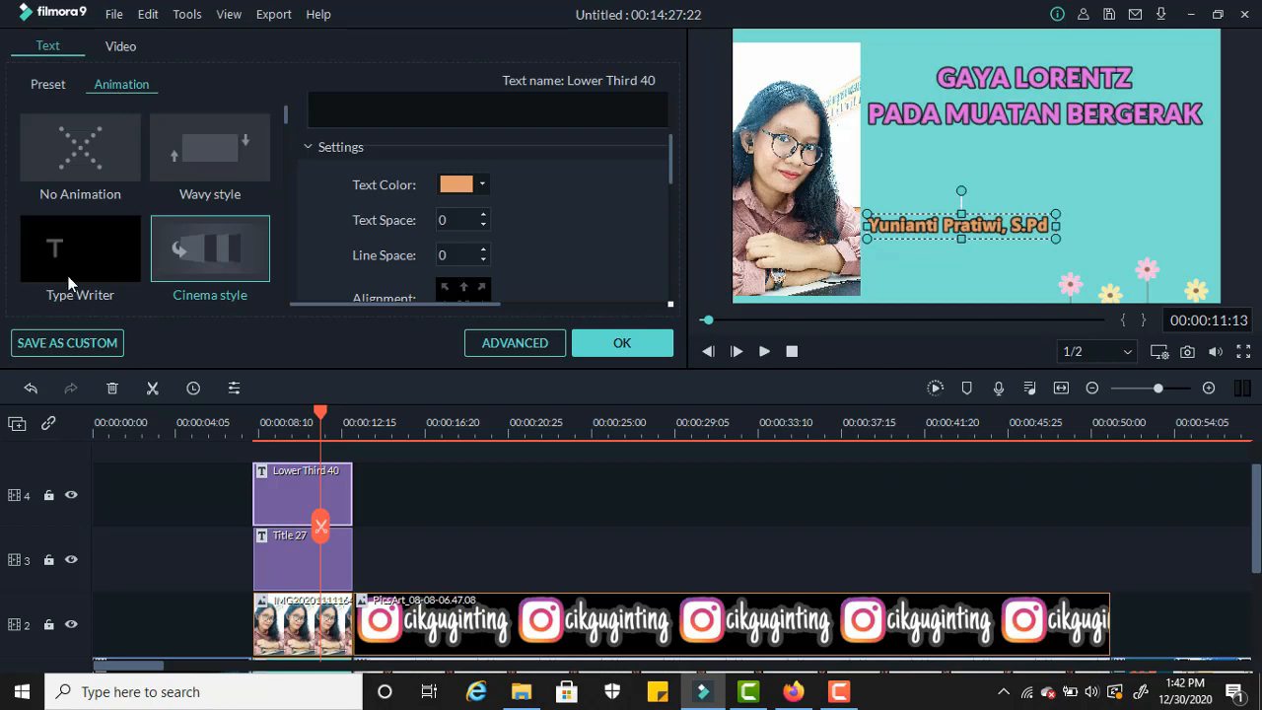
{"action": "left_click", "coordinate": [83, 245]}
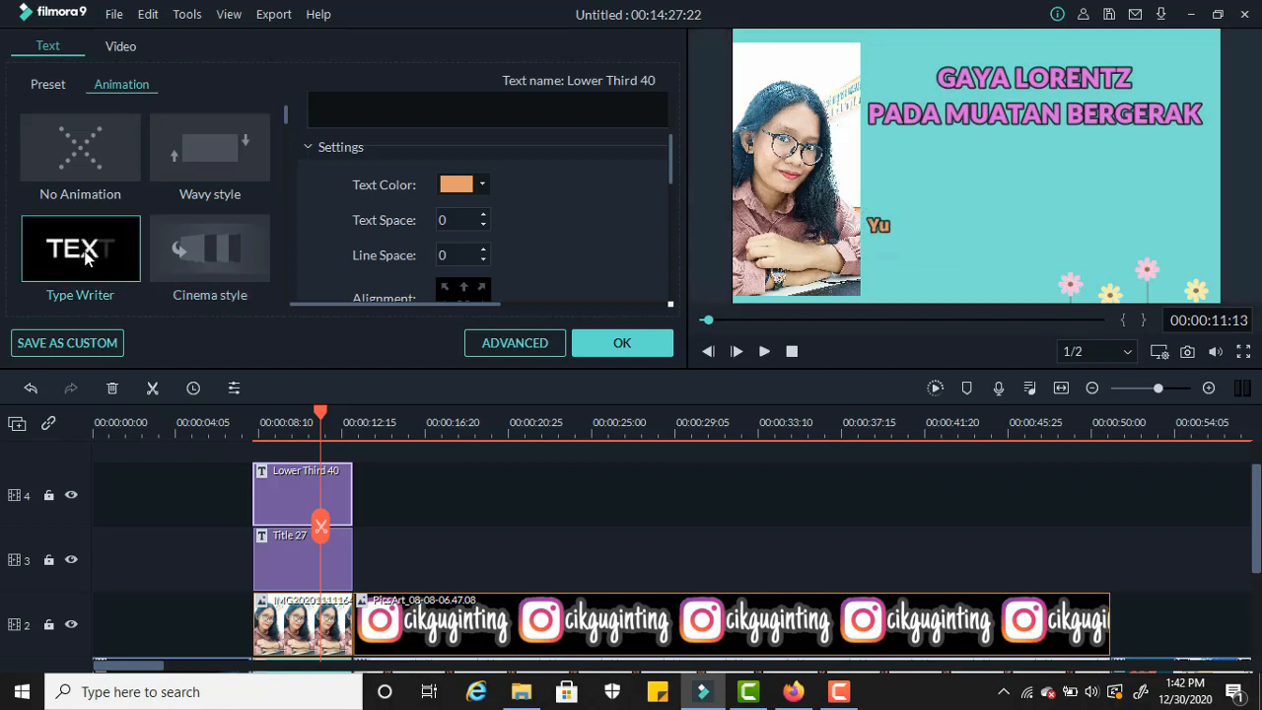
{"action": "left_click", "coordinate": [631, 345]}
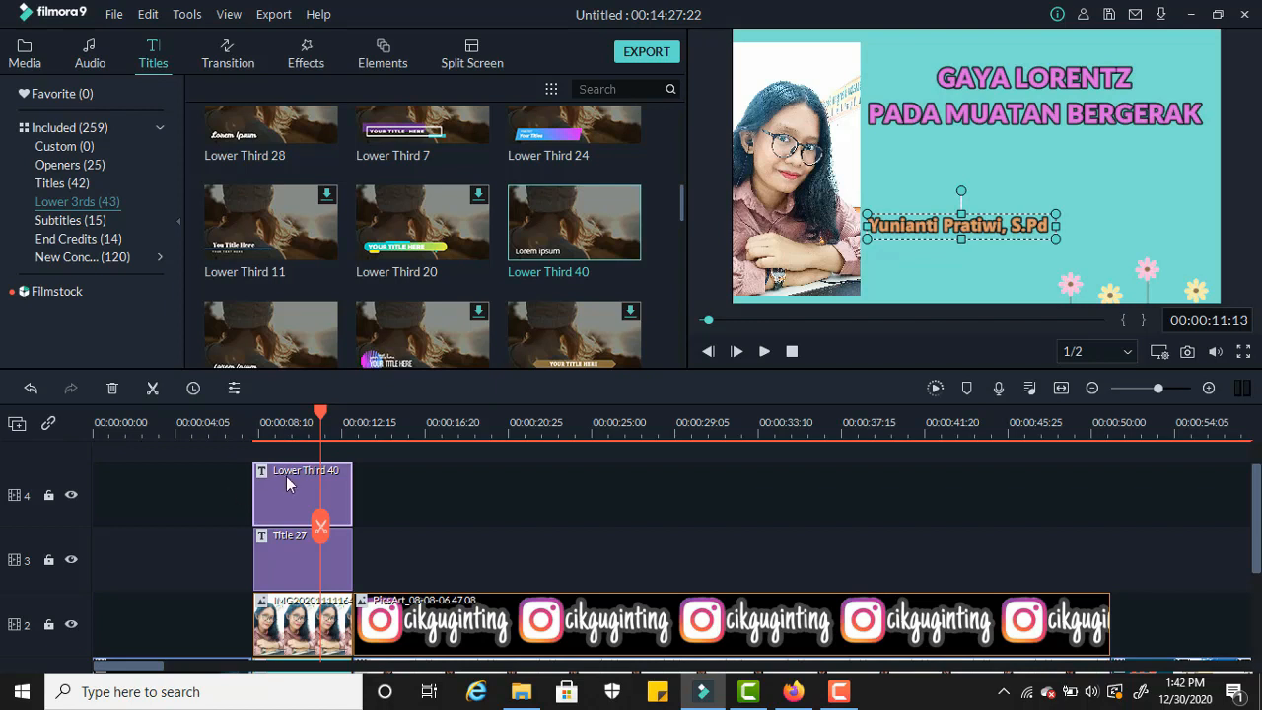
Step: Add another video track and place a second Lower Third 40 on track 5 above the name clip
{"action": "scroll", "coordinate": [289, 483], "scroll_direction": "up", "scroll_amount": 1}
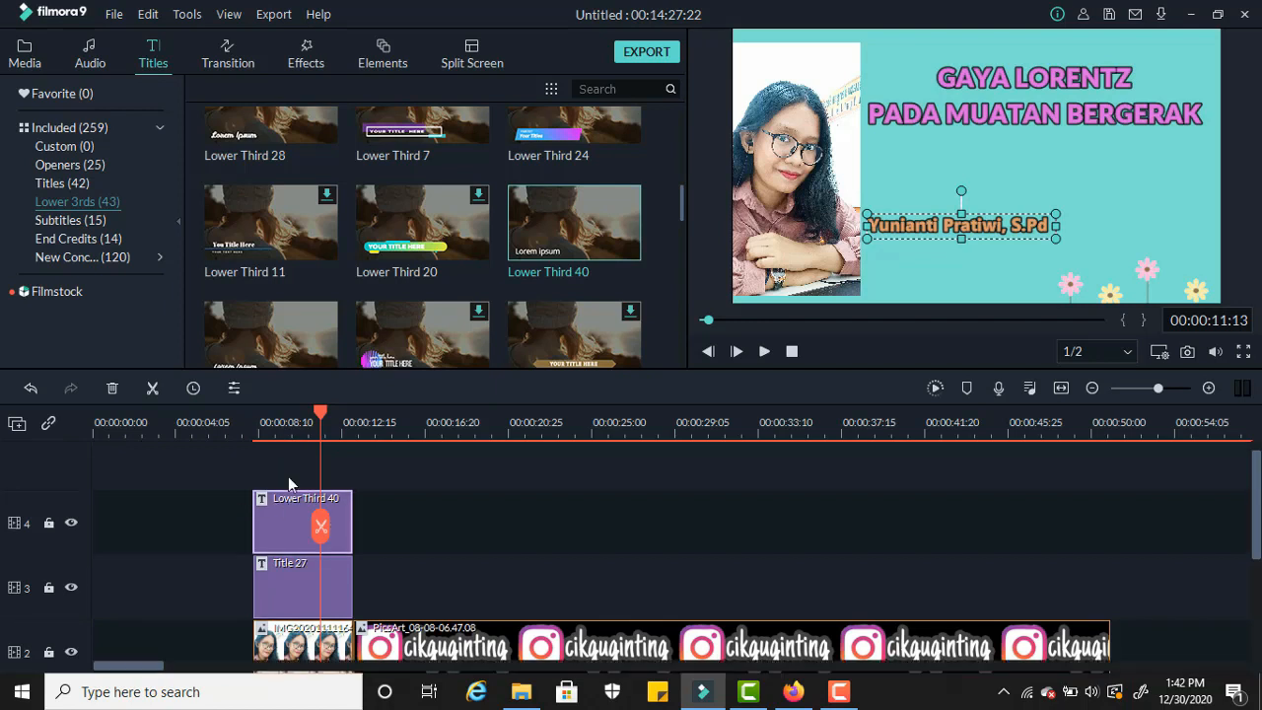
{"action": "left_click", "coordinate": [16, 427]}
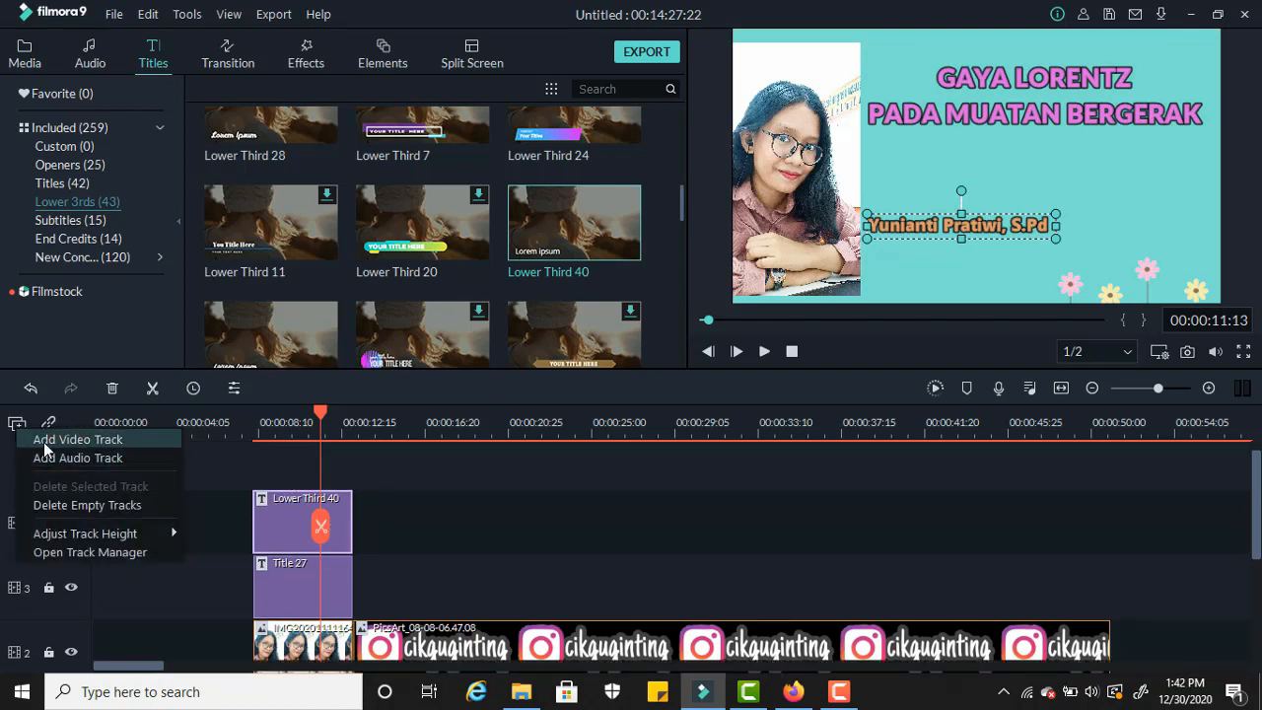
{"action": "left_click", "coordinate": [43, 445]}
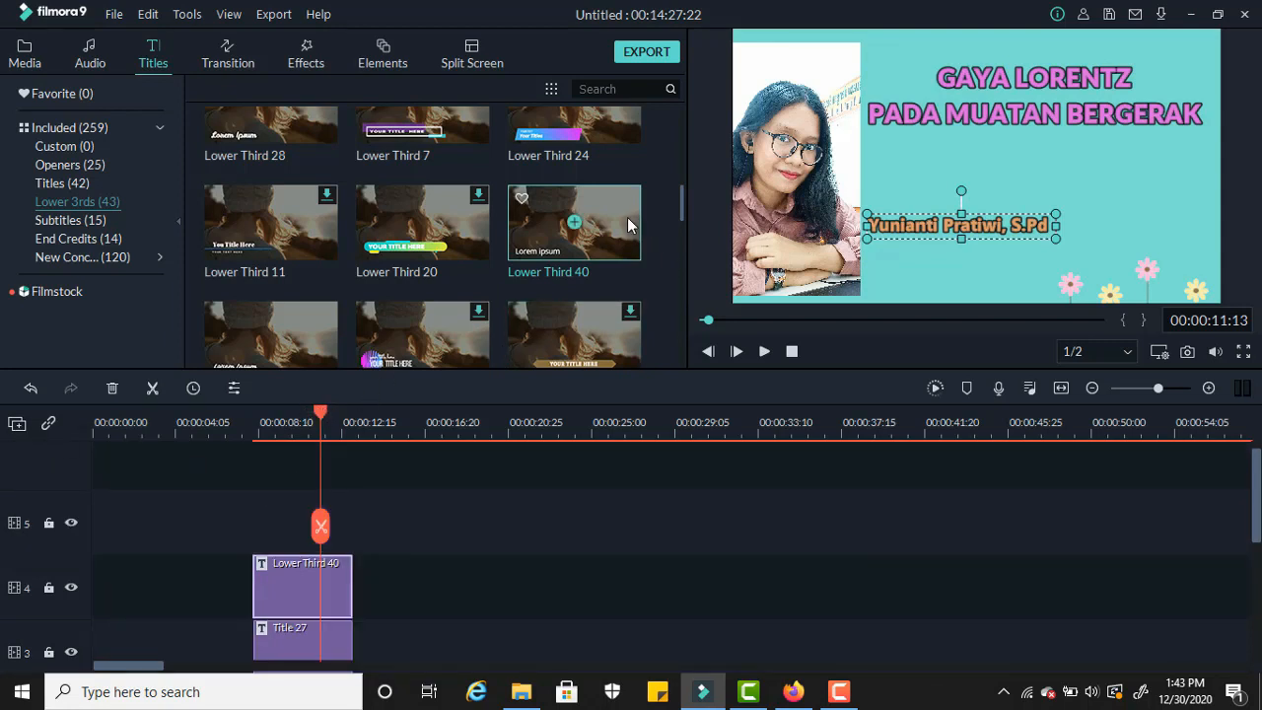
{"action": "left_click_drag", "start_coordinate": [606, 226], "coordinate": [267, 519]}
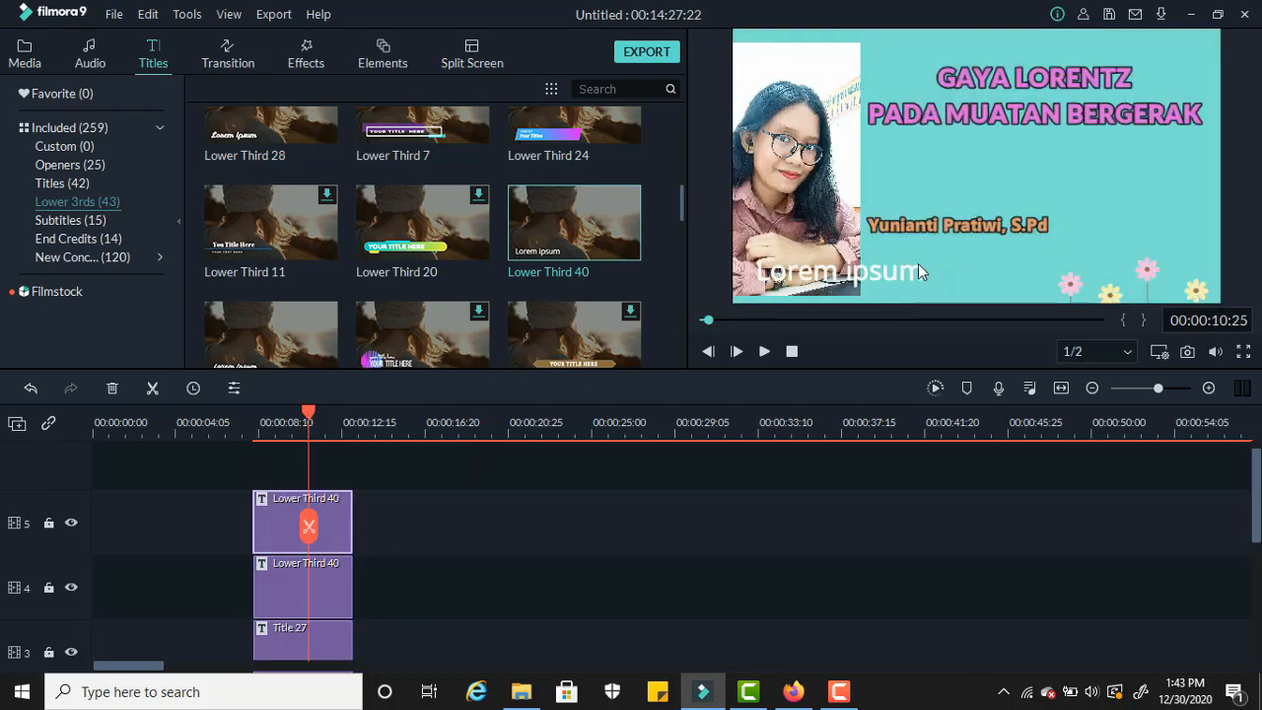
Step: Position the new lower third below the presenter's name and change its text to "SMA Negeri 1 Kabanjahe" in Microsoft New Tai Lue Bold, size 47
{"action": "double_click", "coordinate": [892, 276]}
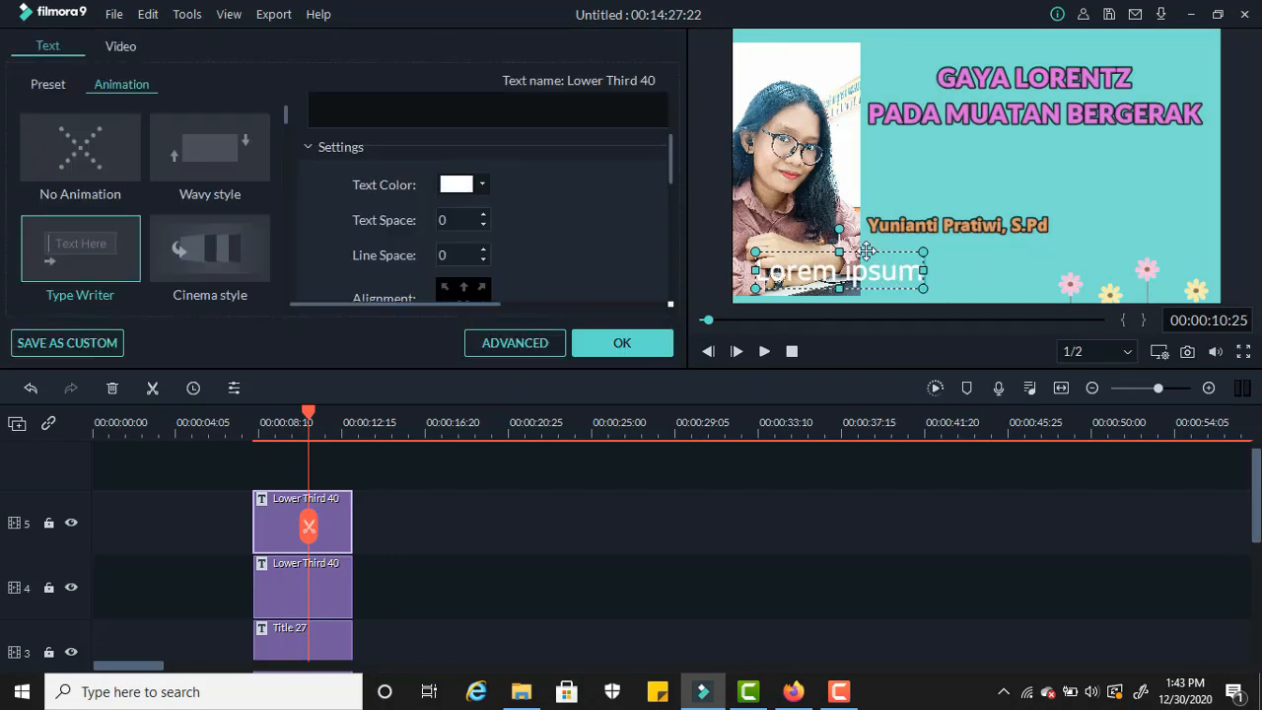
{"action": "left_click_drag", "start_coordinate": [860, 252], "coordinate": [999, 235]}
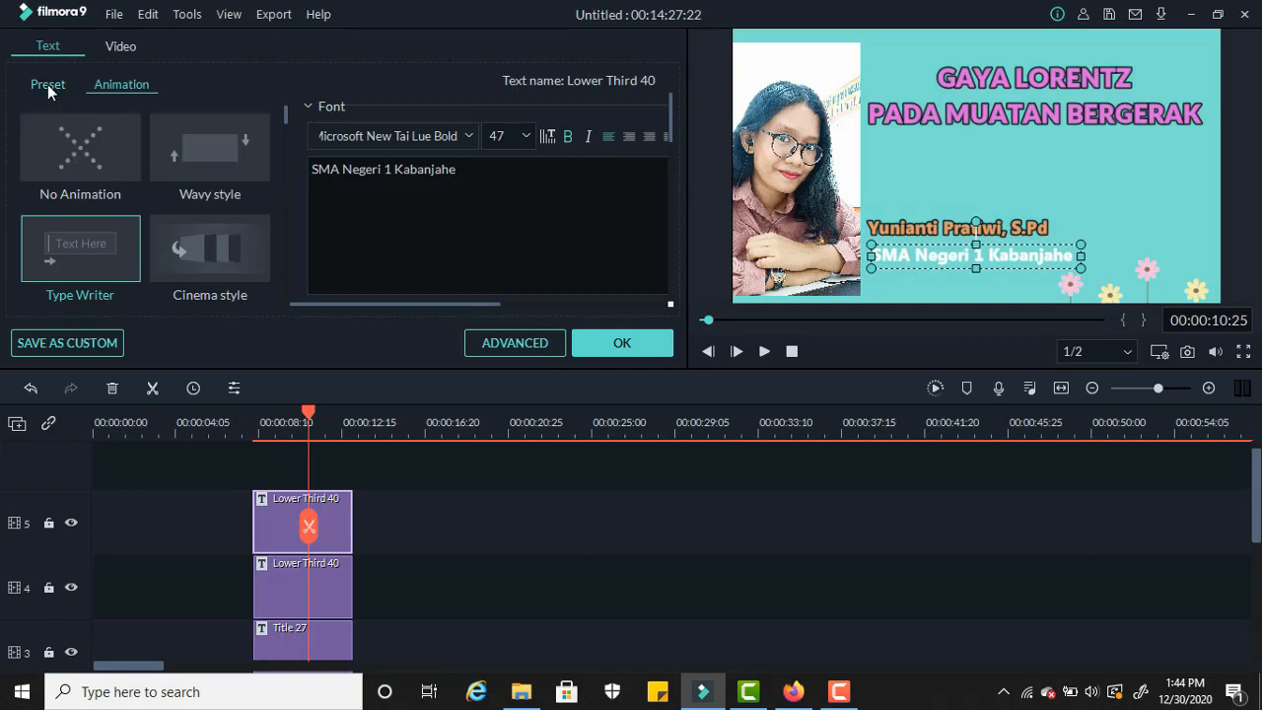
Step: Apply Text style 2 to the school name and set its text color to orange
{"action": "left_click", "coordinate": [47, 84]}
{"action": "left_click", "coordinate": [239, 156]}
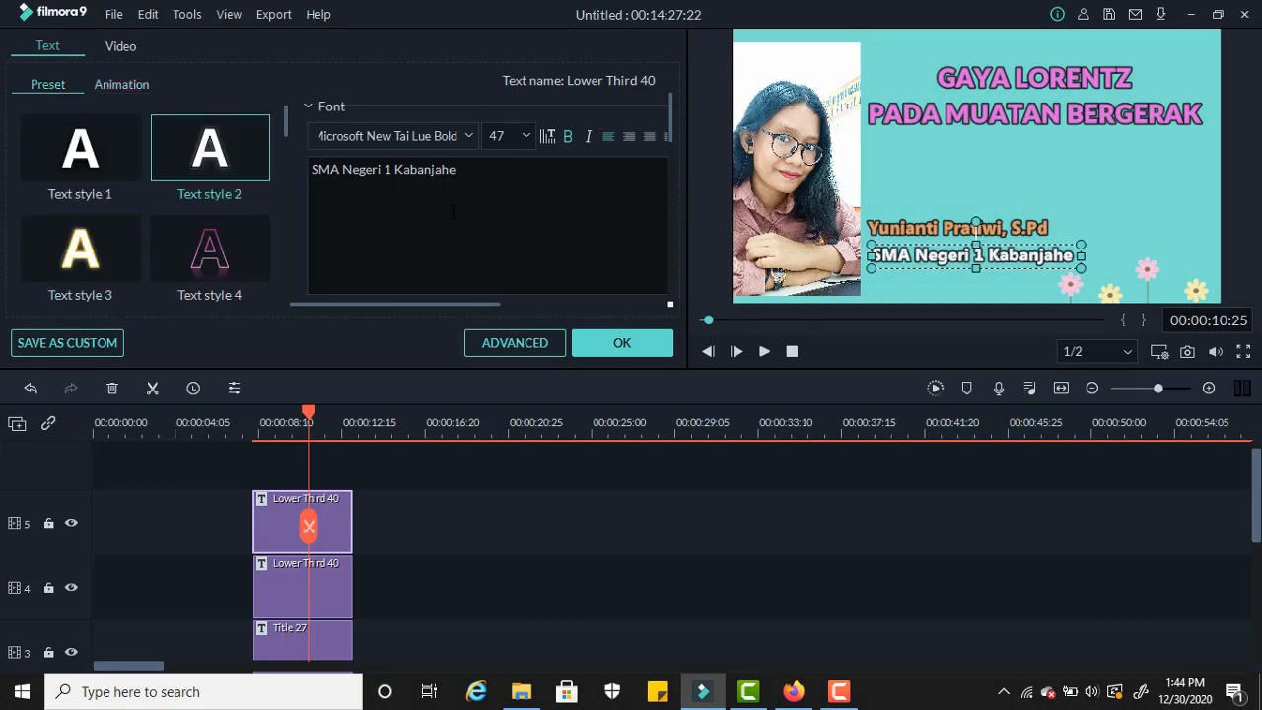
{"action": "scroll", "coordinate": [452, 212], "scroll_direction": "down", "scroll_amount": 2}
{"action": "left_click", "coordinate": [483, 242]}
{"action": "left_click", "coordinate": [592, 322]}
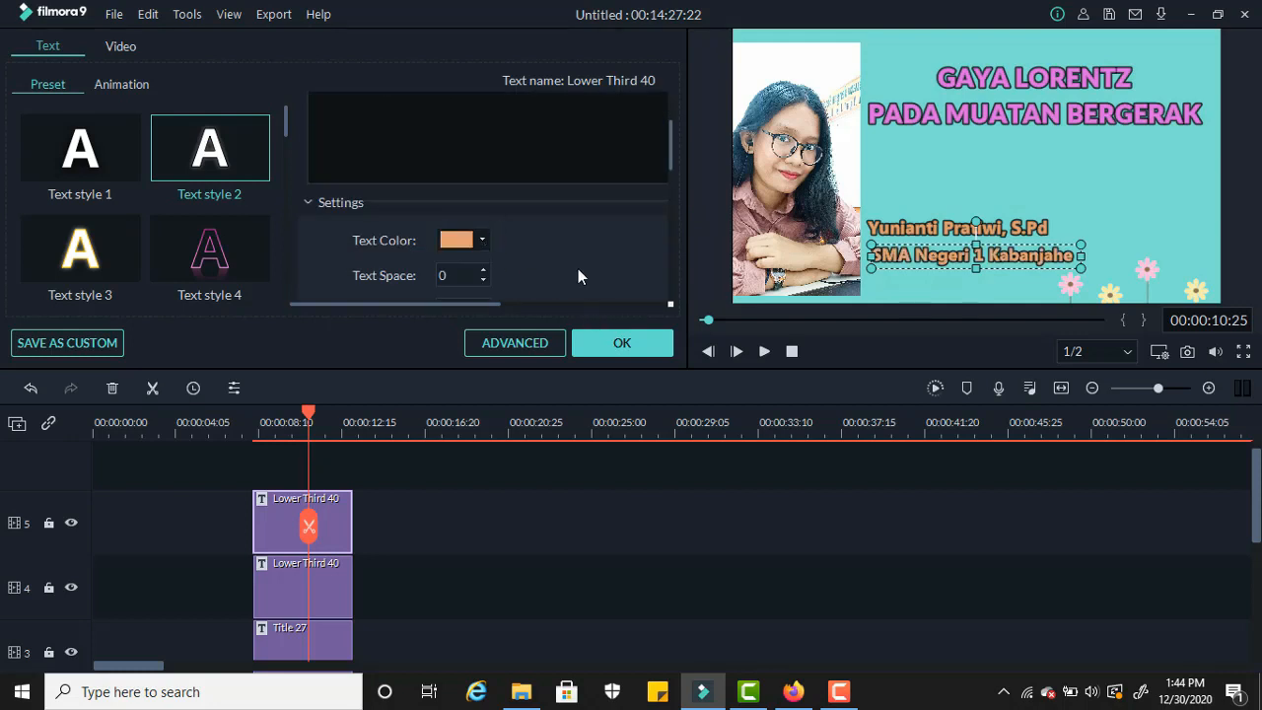
Step: Apply the Type Writer animation to the school name and accept the edits
{"action": "left_click", "coordinate": [127, 84]}
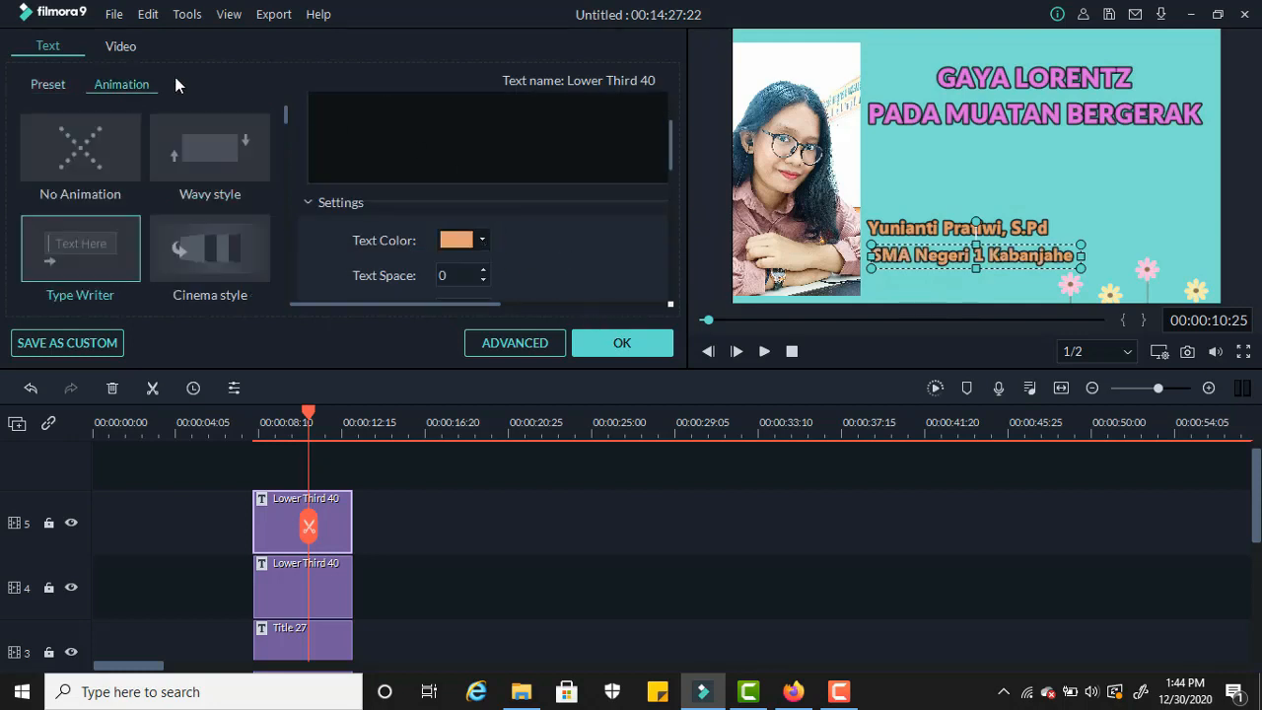
{"action": "double_click", "coordinate": [95, 247]}
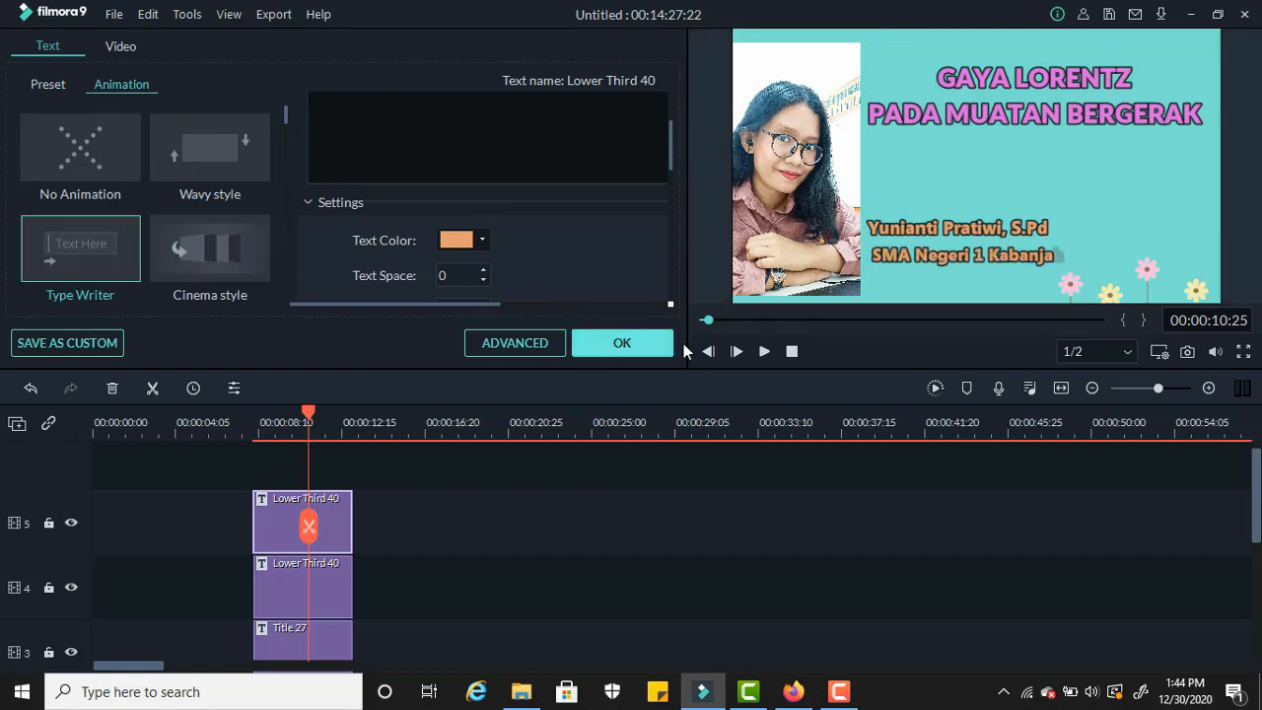
{"action": "left_click", "coordinate": [635, 345]}
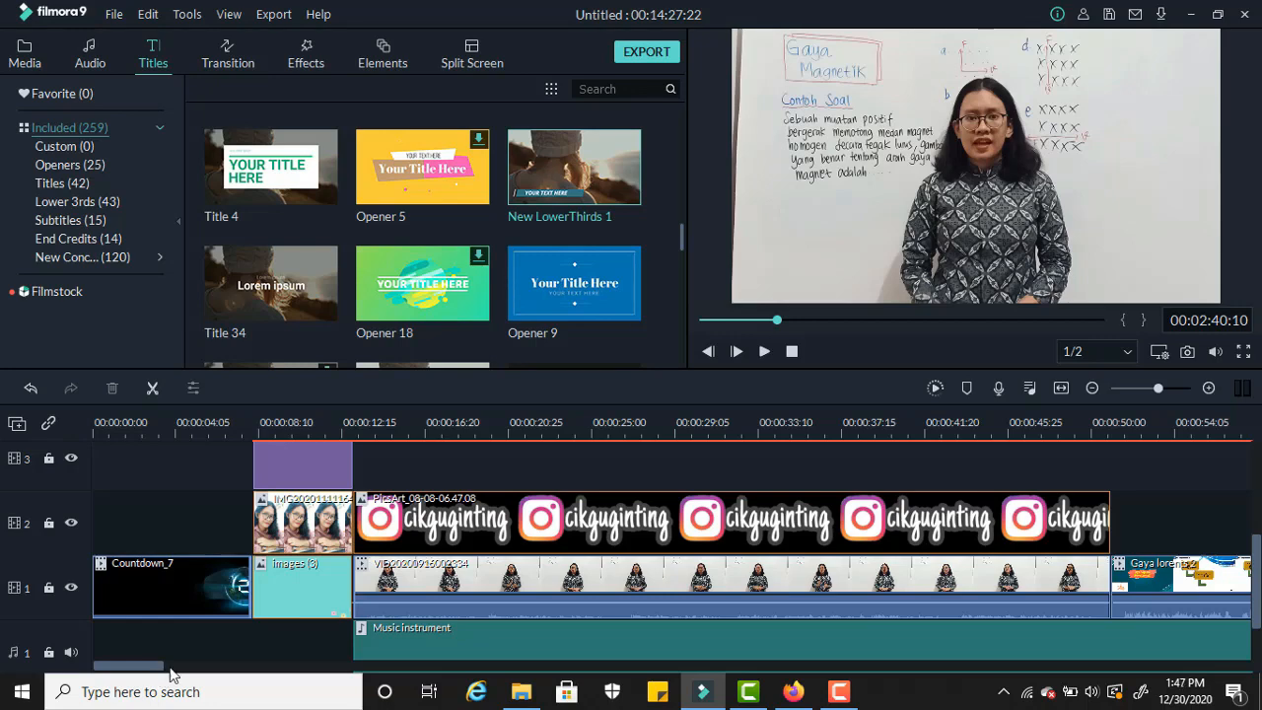
Step: Place the New LowerThirds 1 title on track 2 at the start of the example-problem clip at 00:02:40:10
{"action": "left_click_drag", "start_coordinate": [166, 670], "coordinate": [299, 438]}
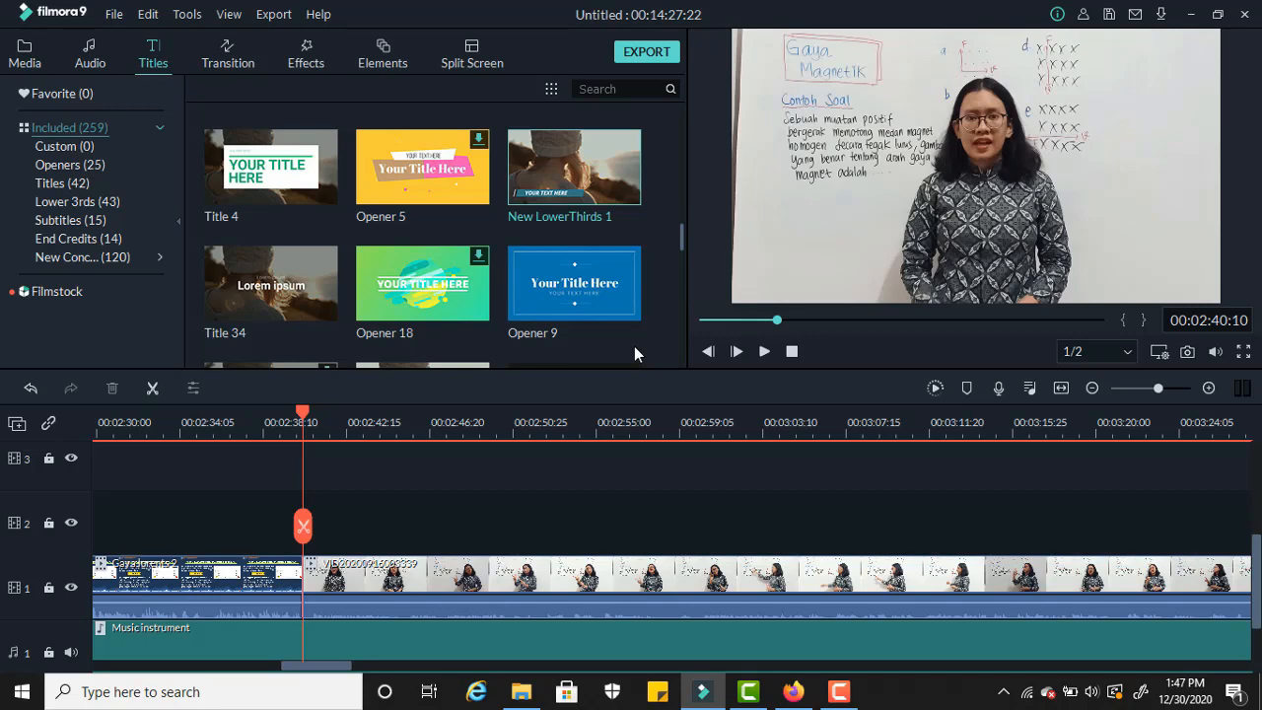
{"action": "left_click", "coordinate": [615, 169]}
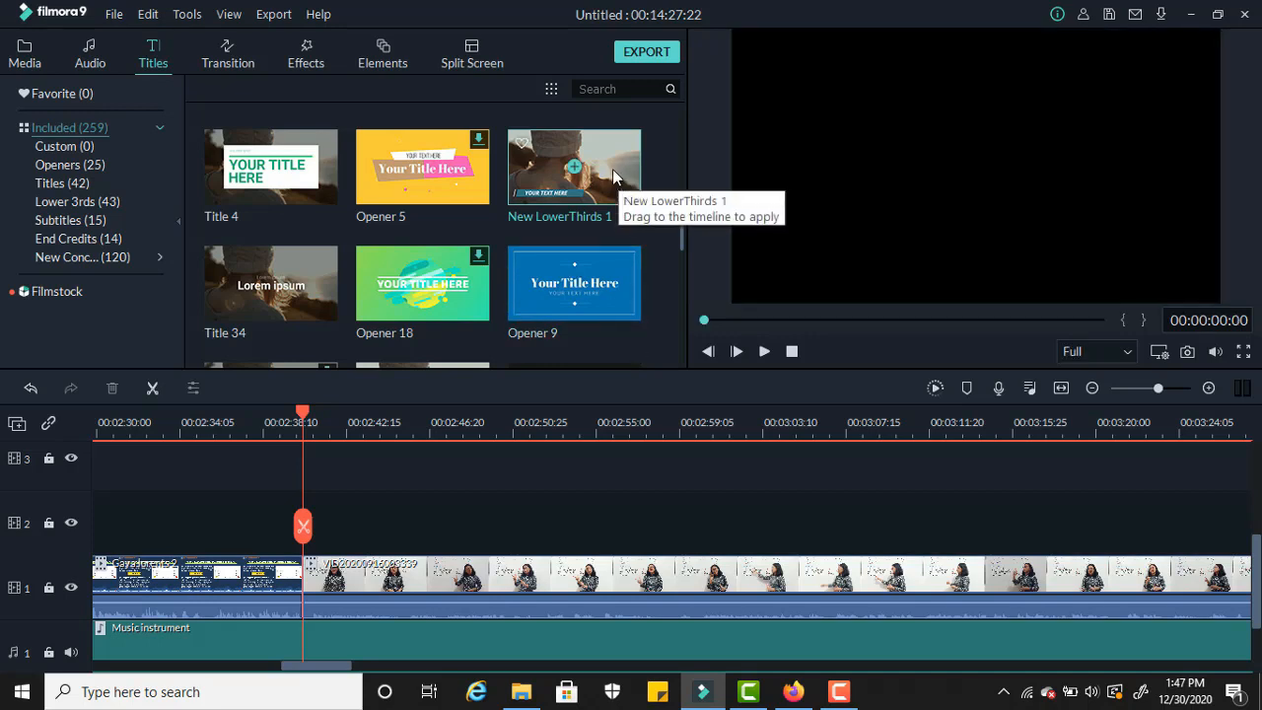
{"action": "left_click_drag", "start_coordinate": [616, 175], "coordinate": [312, 540]}
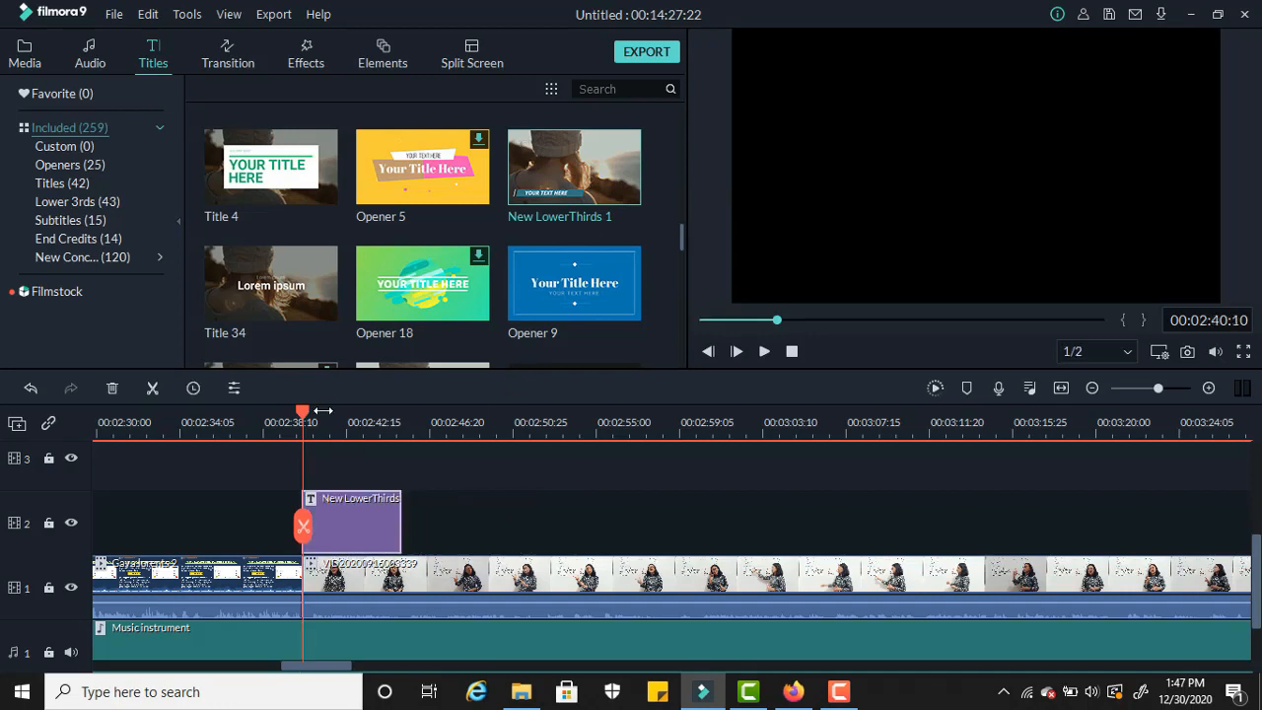
Step: Change the new lower third's text to "Menentukan arah gaya lorentz" in Patua One, size 24, and accept the edits
{"action": "left_click", "coordinate": [324, 410]}
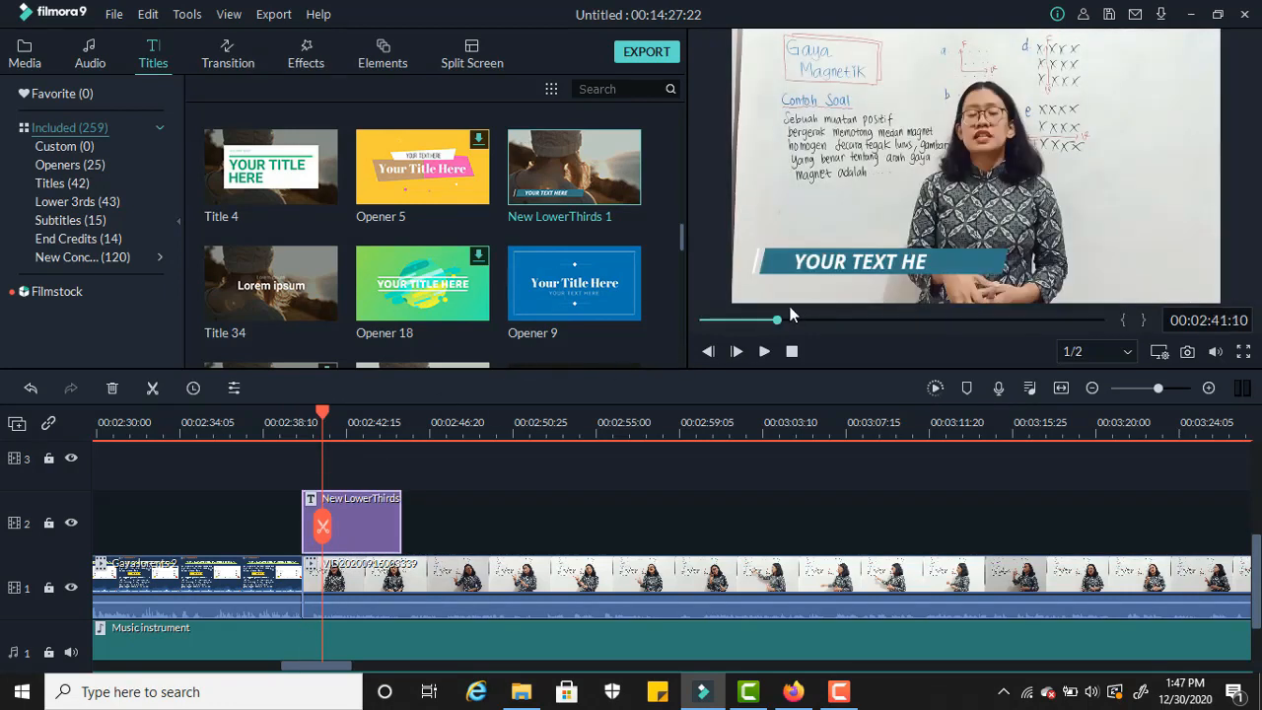
{"action": "left_click", "coordinate": [859, 261]}
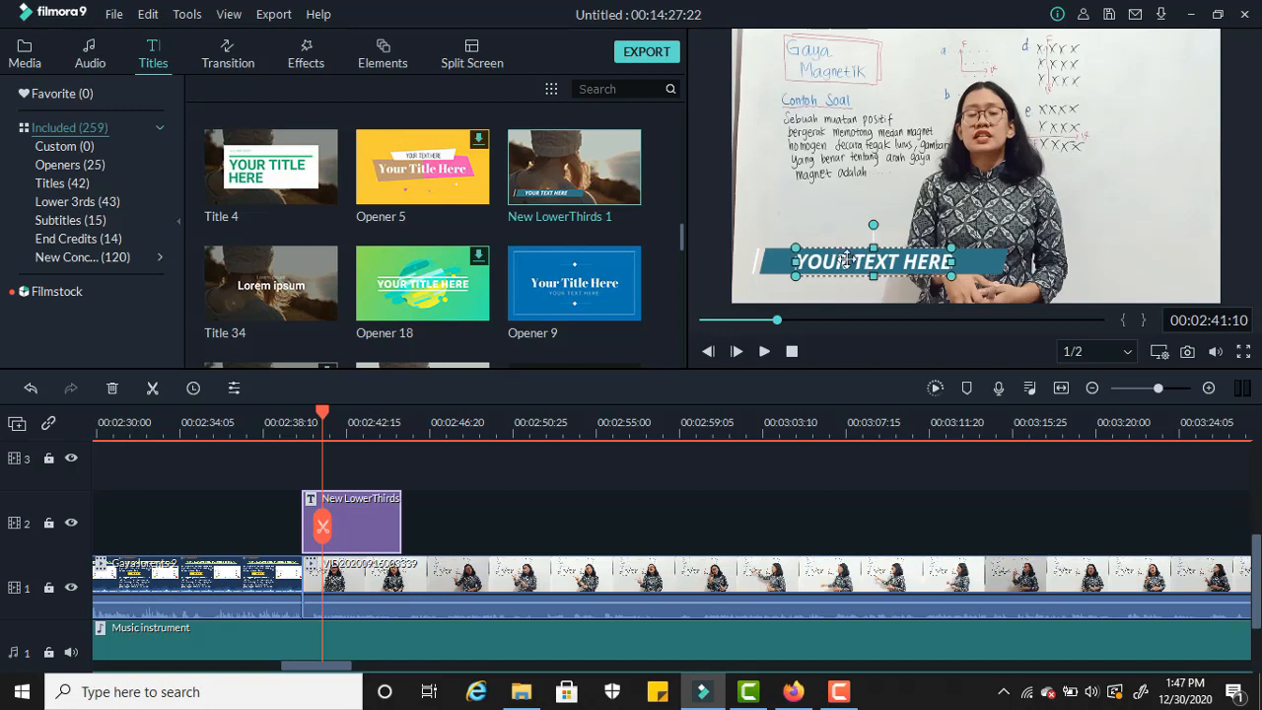
{"action": "double_click", "coordinate": [828, 260]}
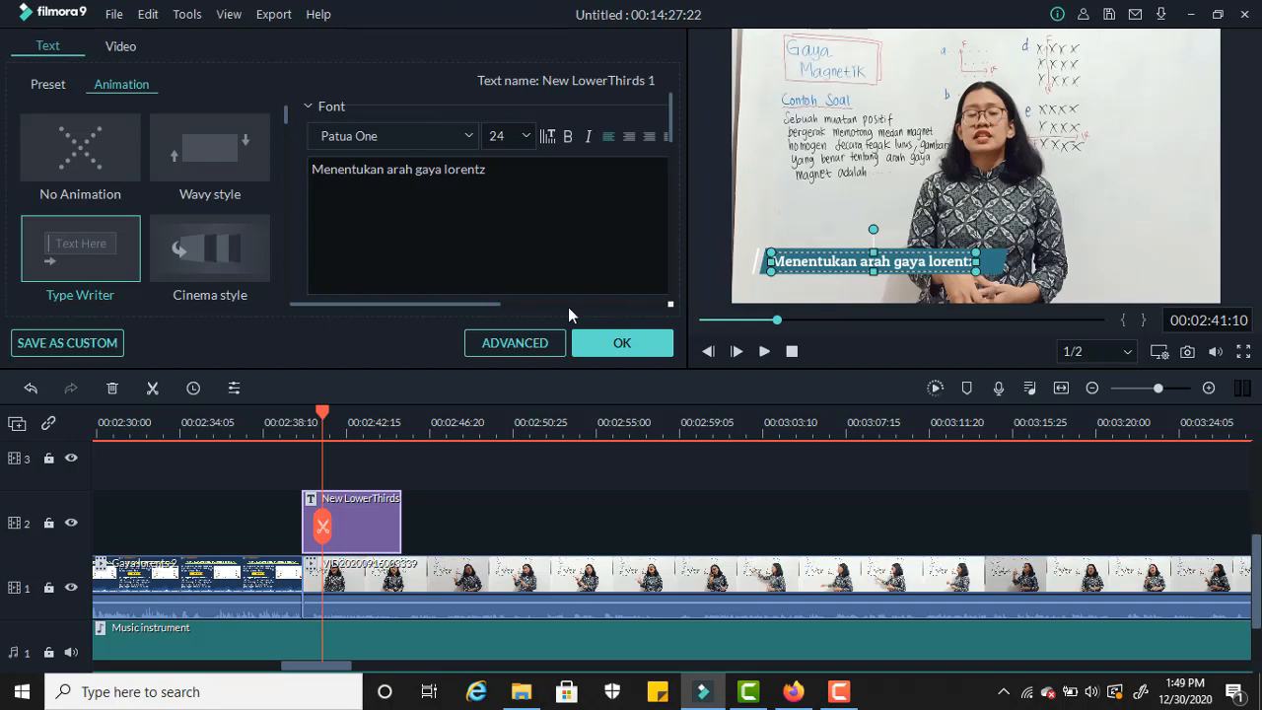
{"action": "left_click", "coordinate": [68, 84]}
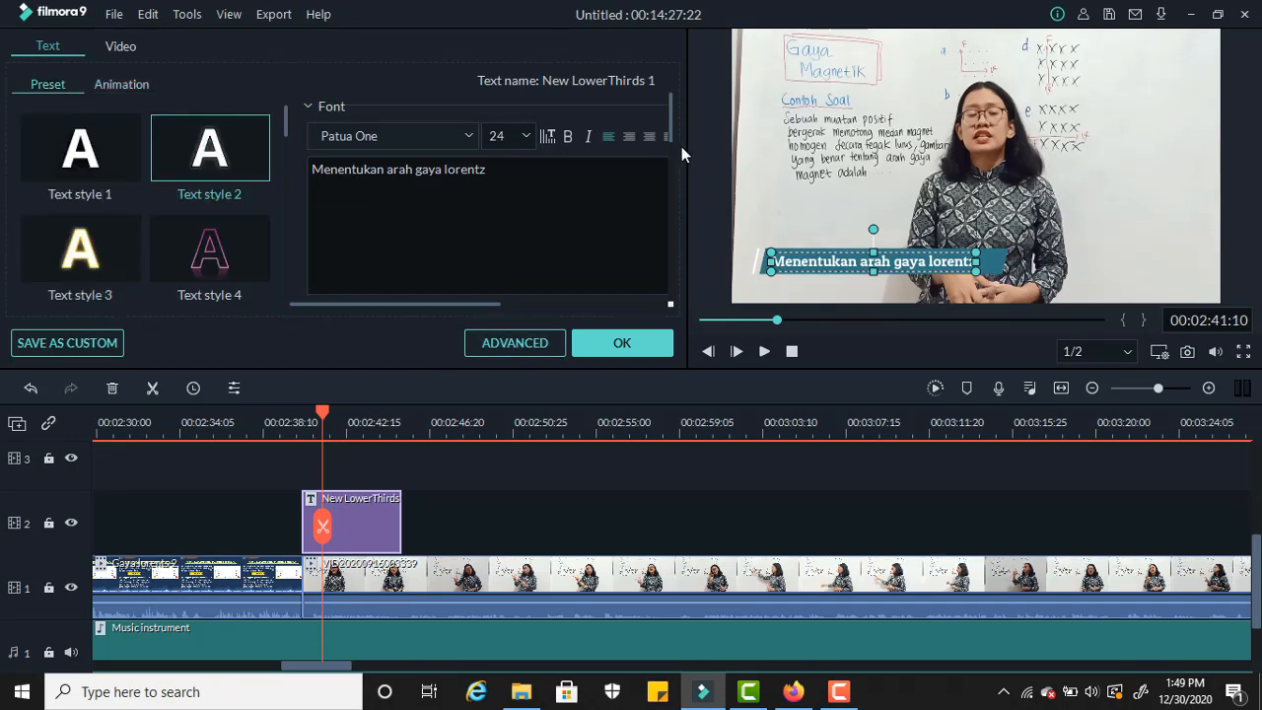
{"action": "left_click_drag", "start_coordinate": [670, 128], "coordinate": [679, 182]}
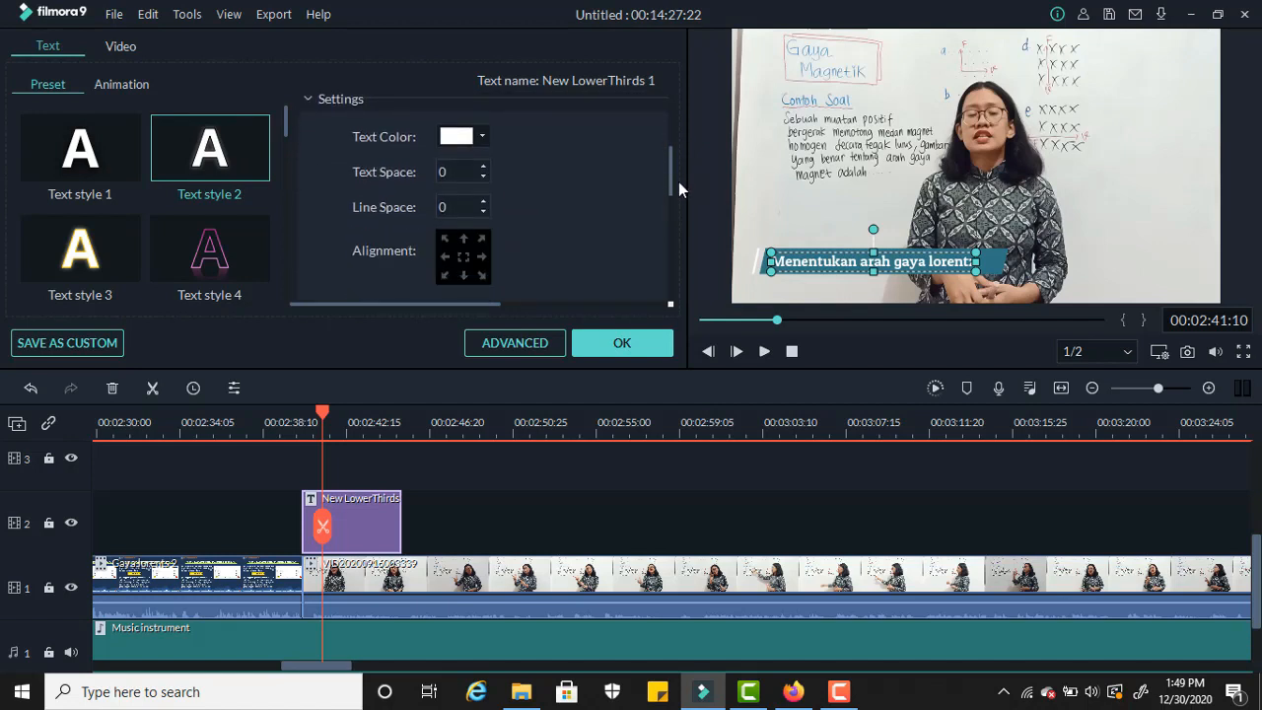
{"action": "left_click", "coordinate": [120, 83]}
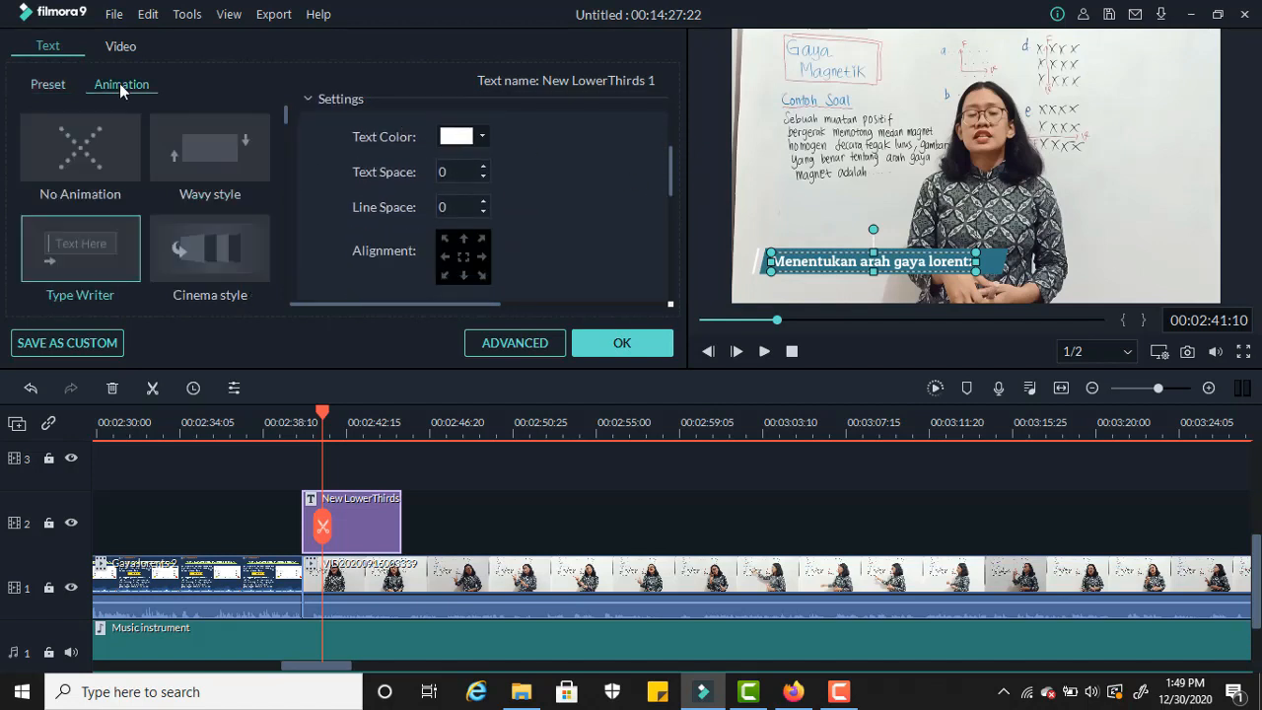
{"action": "left_click", "coordinate": [618, 354]}
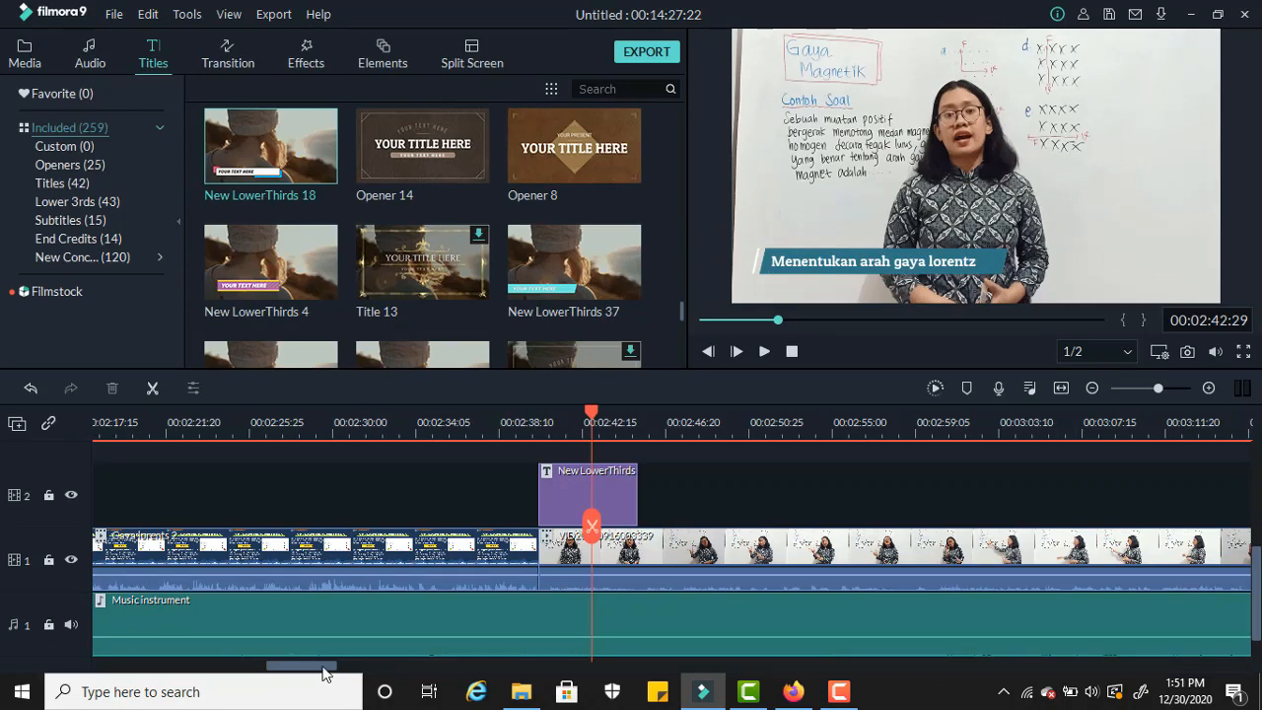
Step: Place the New LowerThirds 18 title on track 2 at the start of the example-problem clip just before 00:04:33
{"action": "left_click_drag", "start_coordinate": [323, 673], "coordinate": [476, 678]}
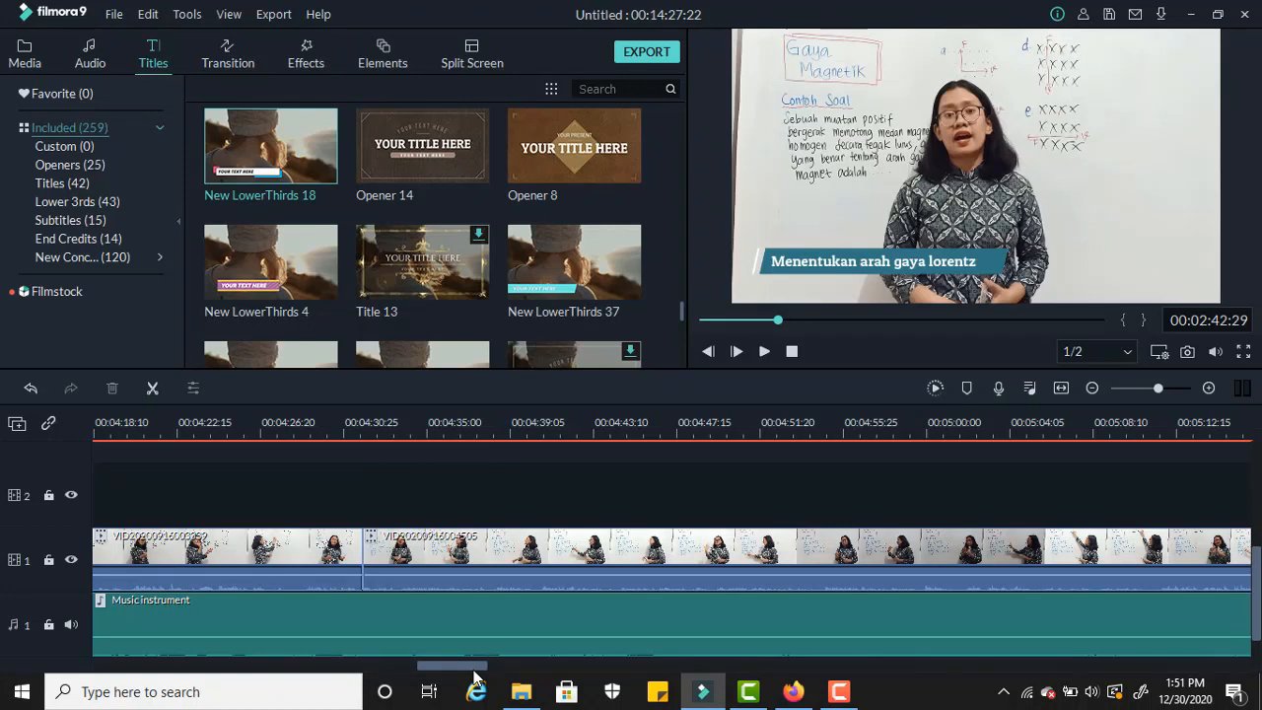
{"action": "left_click", "coordinate": [389, 414]}
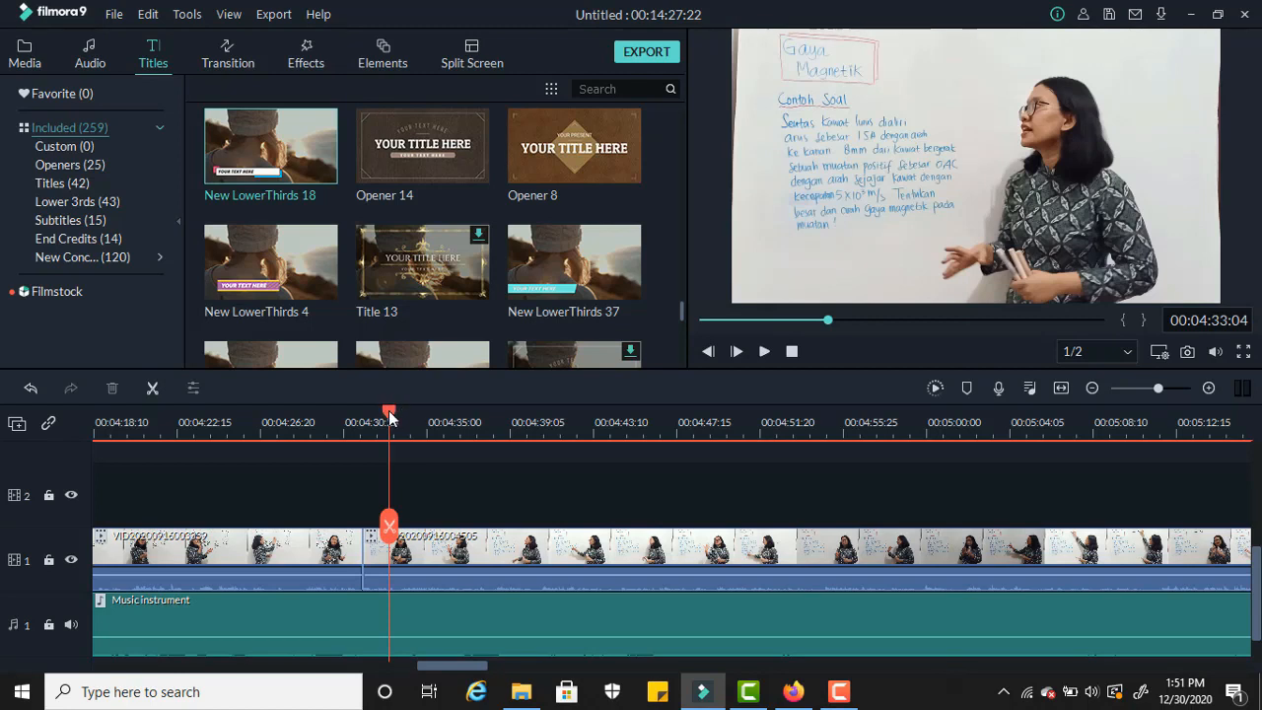
{"action": "left_click", "coordinate": [388, 414]}
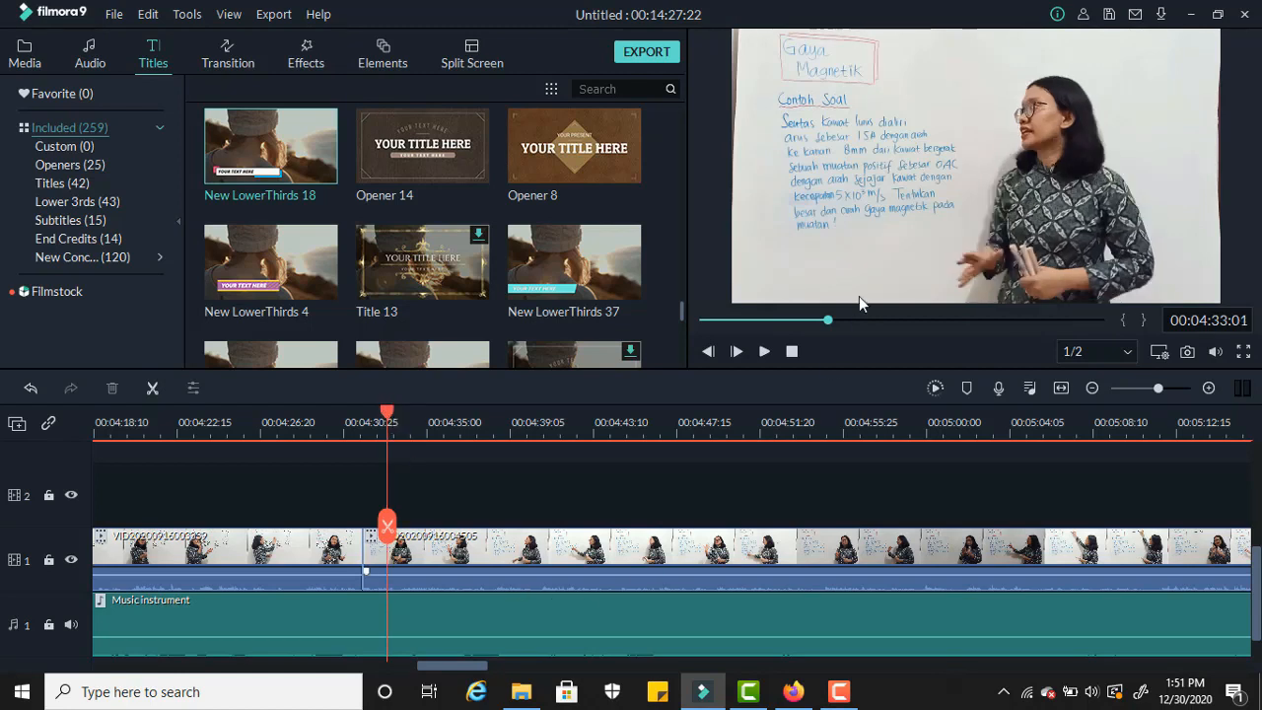
{"action": "left_click", "coordinate": [316, 144]}
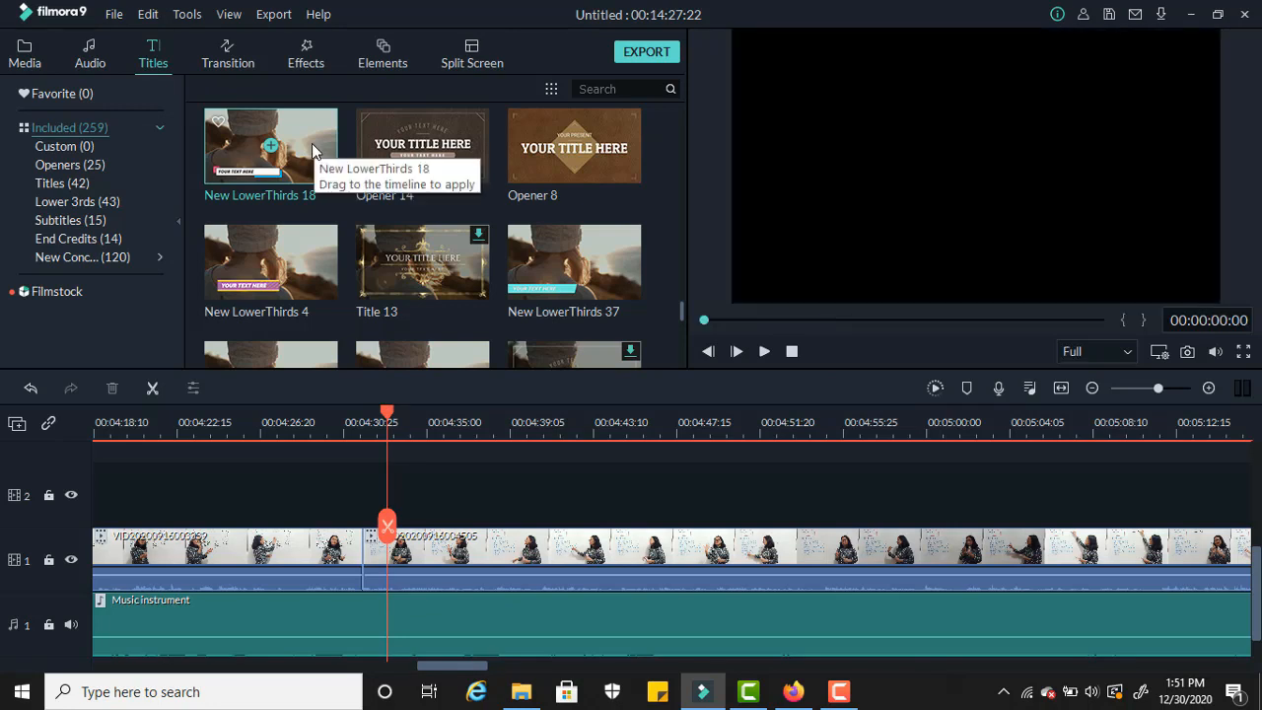
{"action": "left_click_drag", "start_coordinate": [311, 143], "coordinate": [372, 512]}
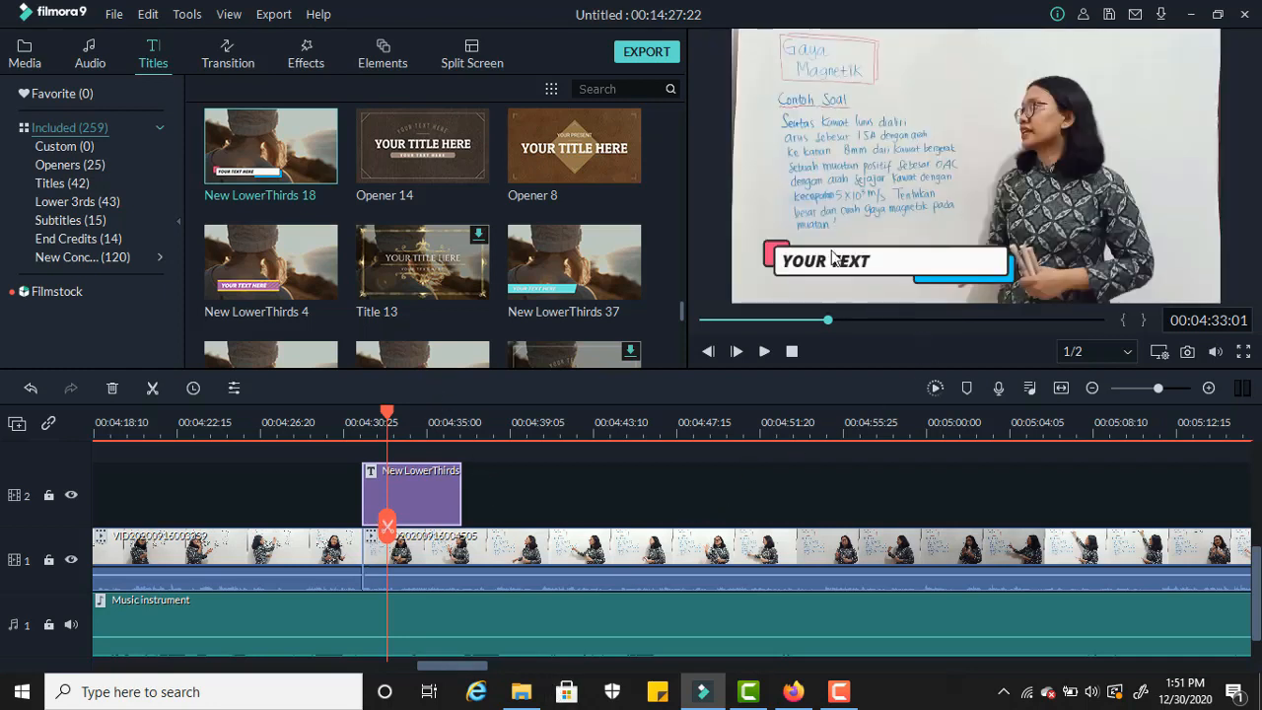
Step: Change the New LowerThirds 18 text to "Menentukan besar gaya lorentz" at size 26 and accept the edits
{"action": "double_click", "coordinate": [833, 264]}
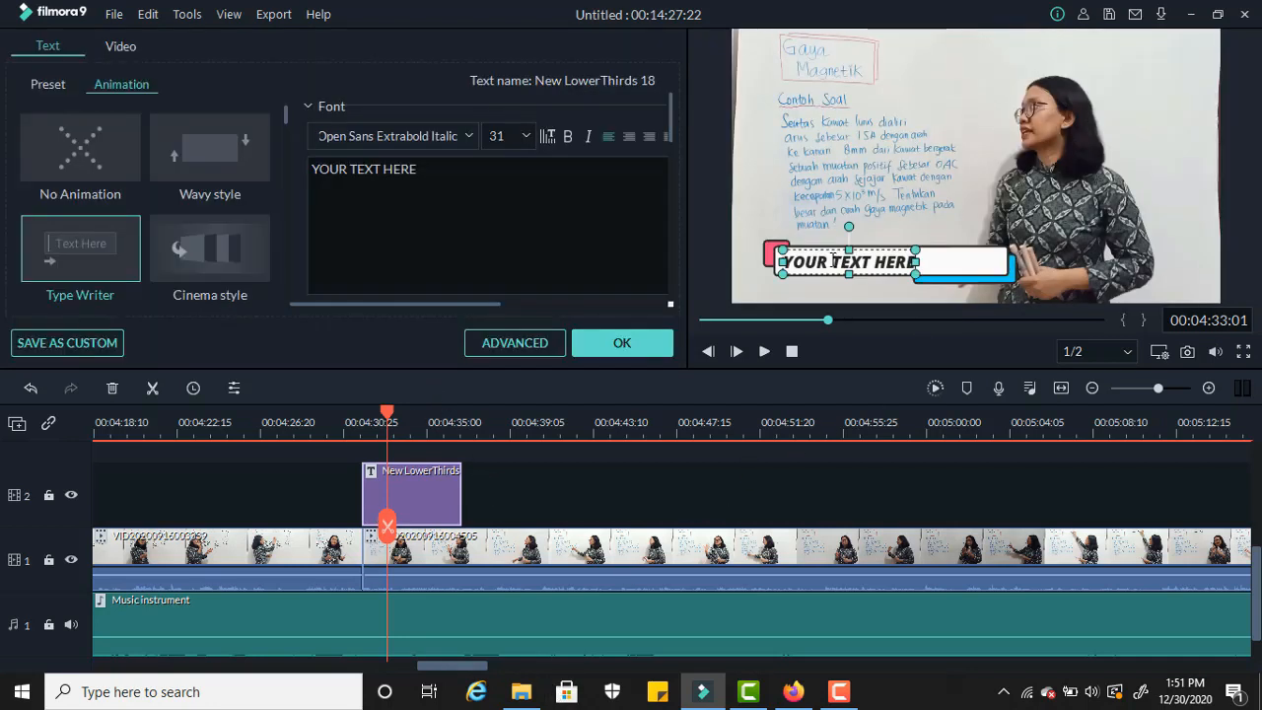
{"action": "double_click", "coordinate": [424, 169]}
{"action": "left_click", "coordinate": [424, 169]}
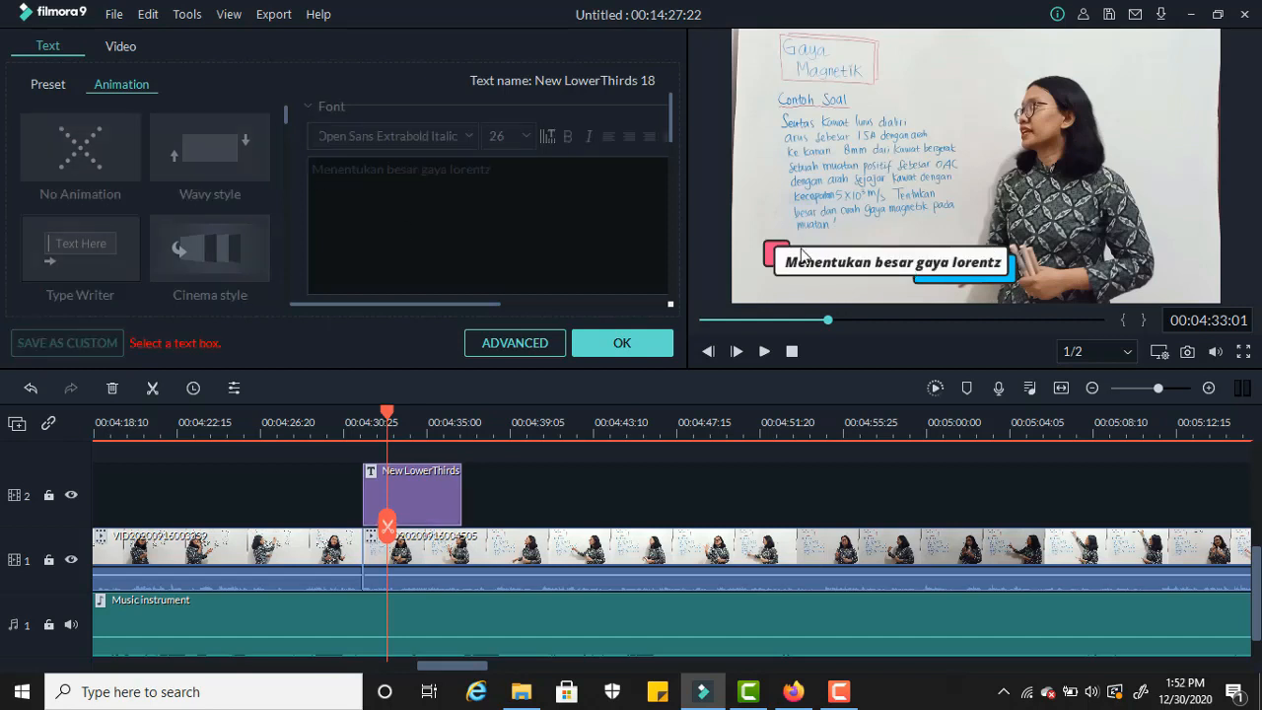
{"action": "left_click", "coordinate": [807, 258]}
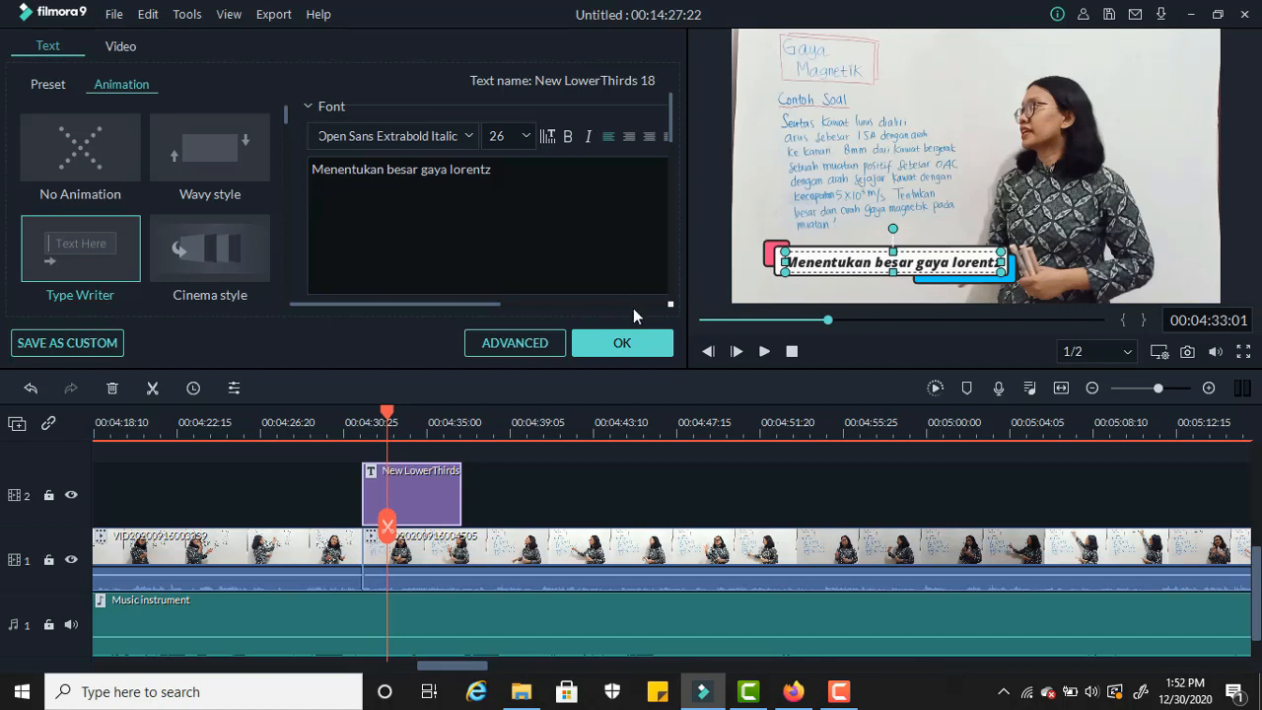
{"action": "left_click", "coordinate": [622, 343]}
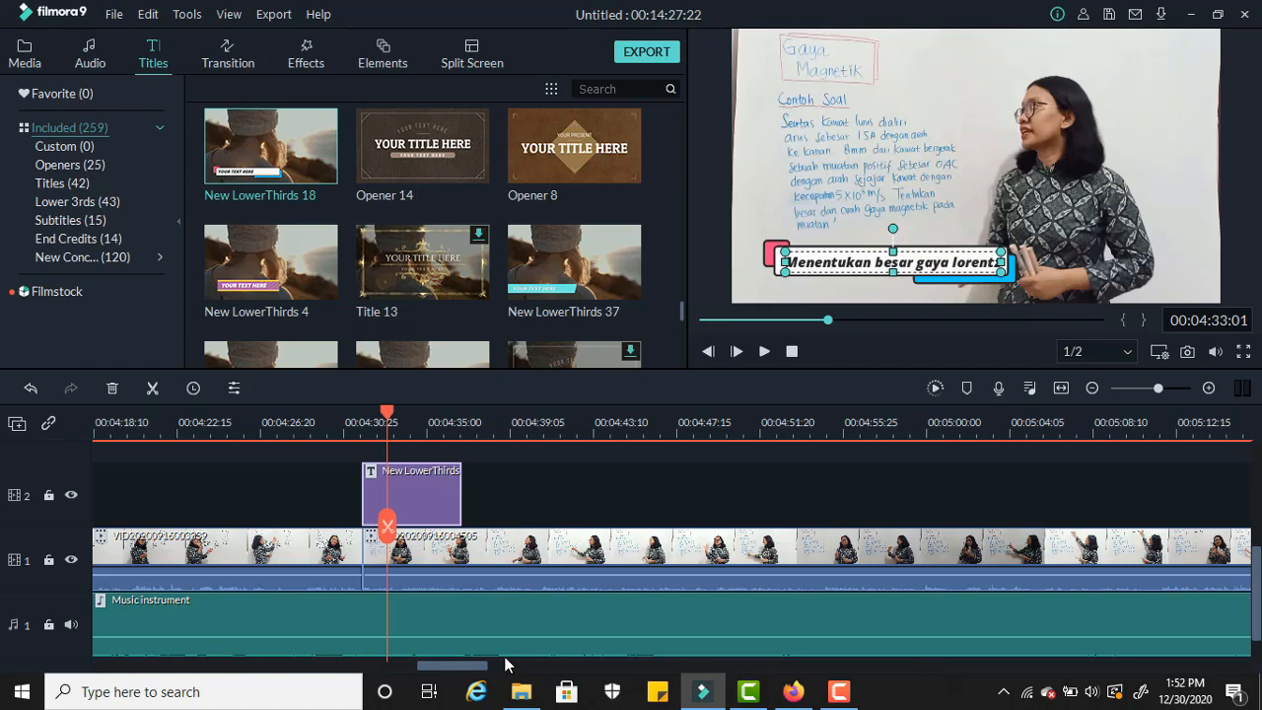
Step: Place the New LowerThirds 37 title on track 2 and align it with the start of the example-problem clip near 00:09:57
{"action": "left_click_drag", "start_coordinate": [471, 667], "coordinate": [881, 696]}
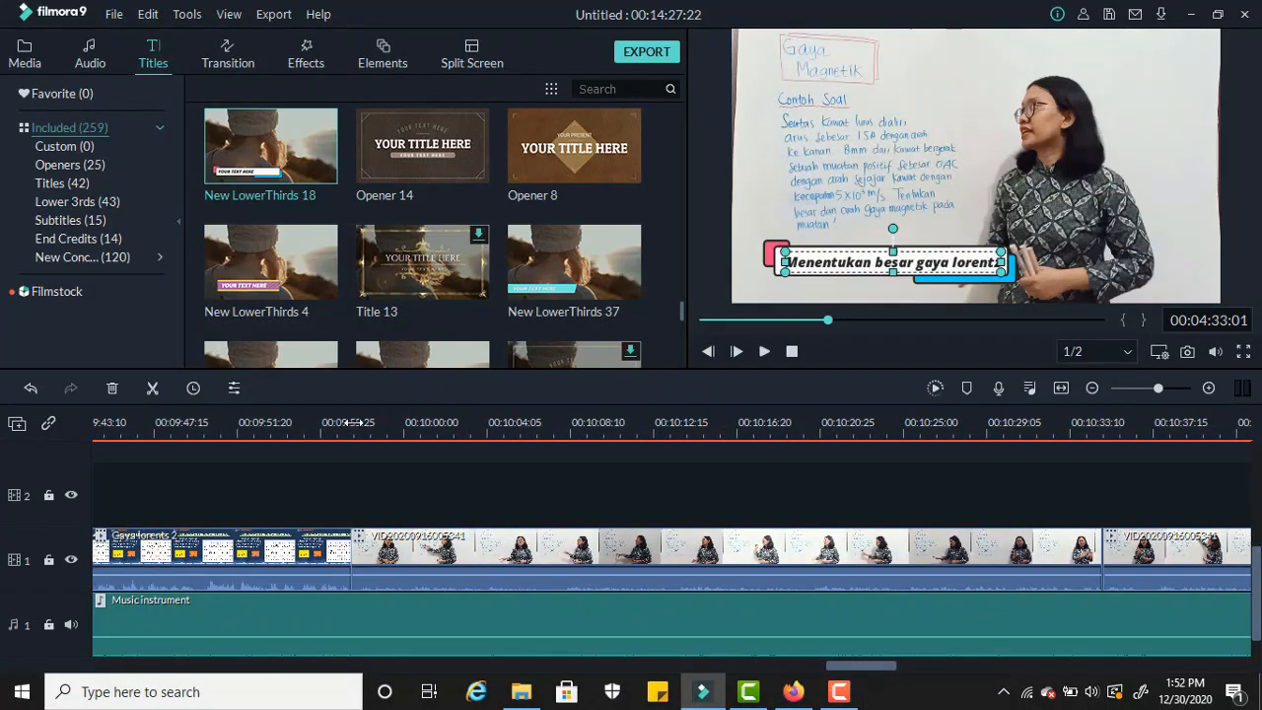
{"action": "left_click", "coordinate": [355, 423]}
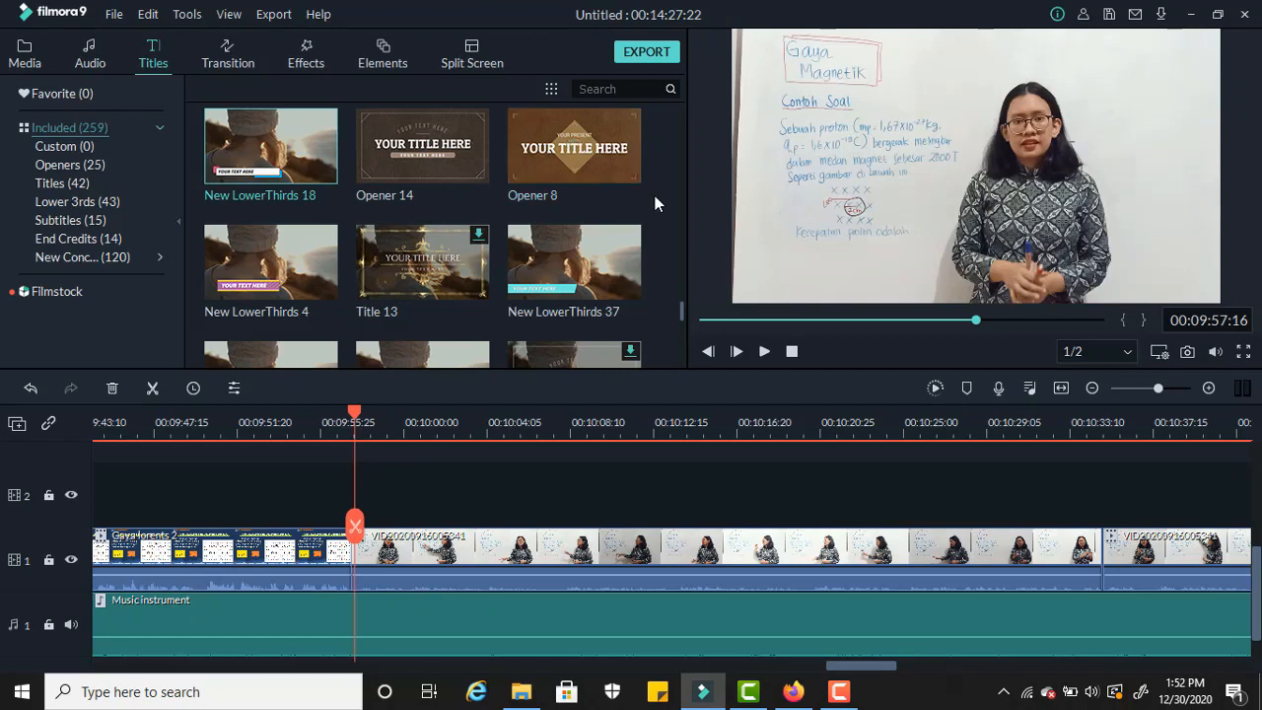
{"action": "scroll", "coordinate": [650, 202], "scroll_direction": "down", "scroll_amount": 10}
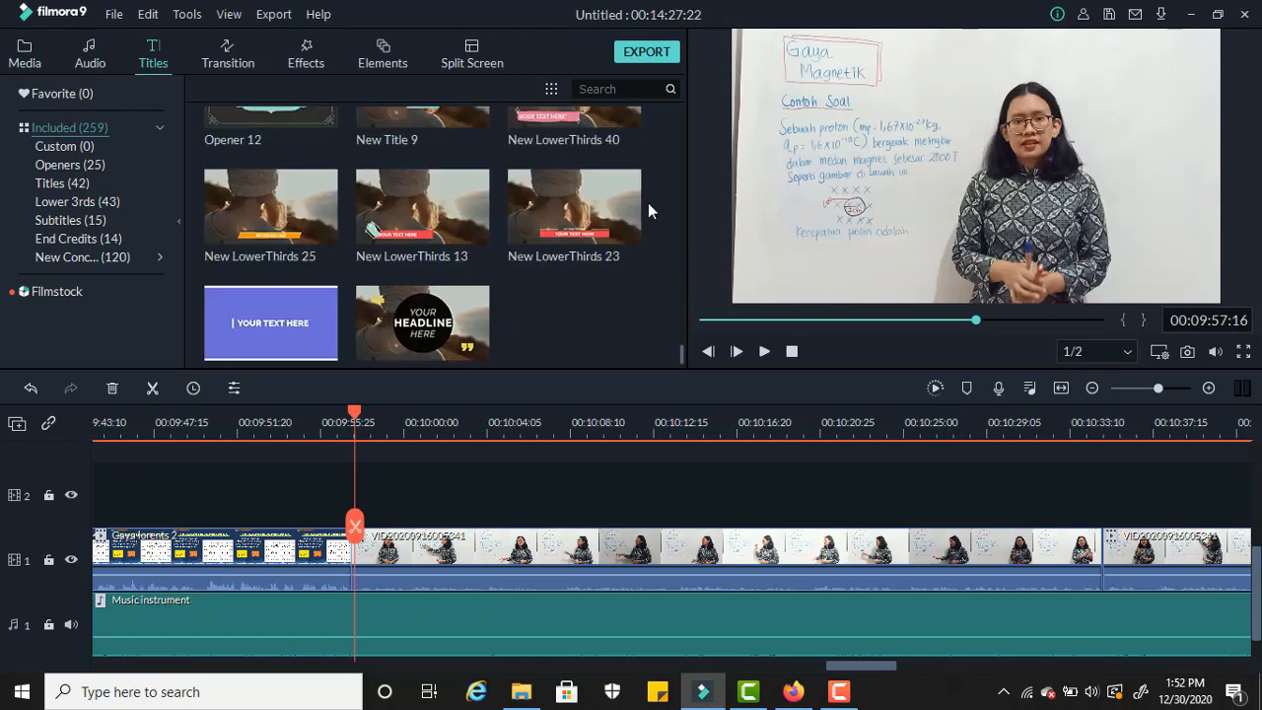
{"action": "scroll", "coordinate": [647, 202], "scroll_direction": "up", "scroll_amount": 3}
{"action": "left_click", "coordinate": [601, 169]}
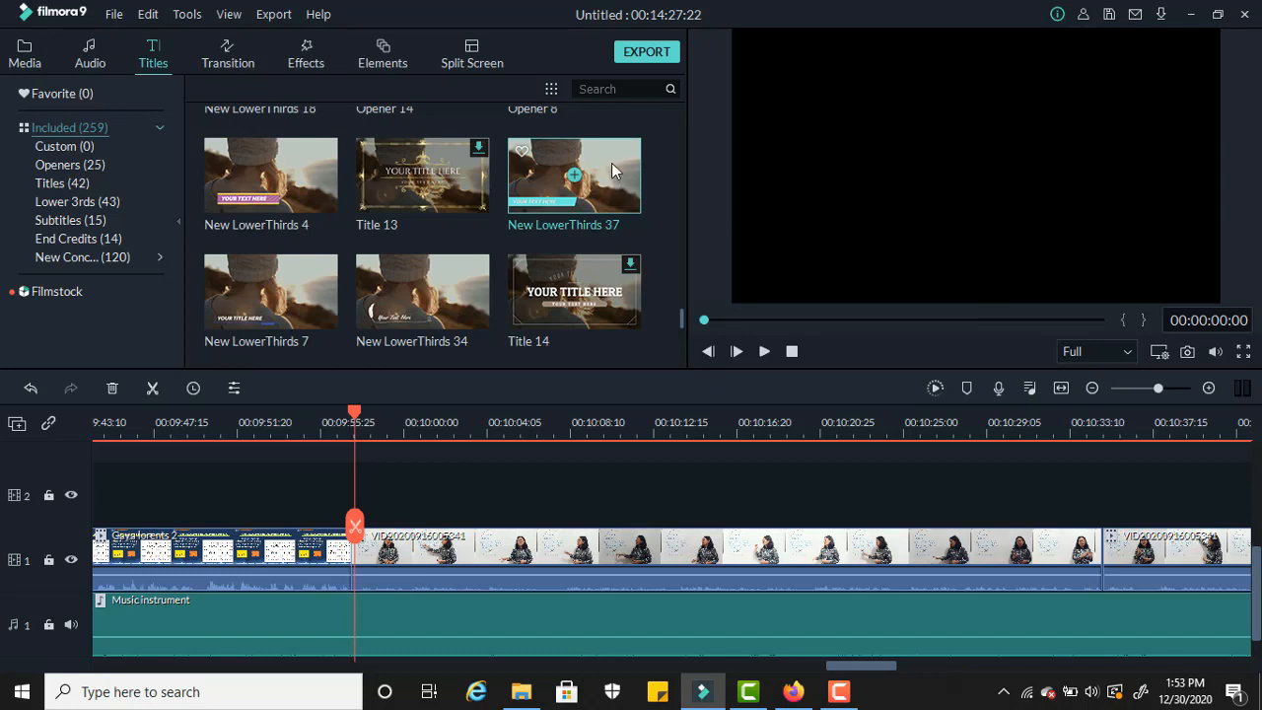
{"action": "left_click_drag", "start_coordinate": [611, 162], "coordinate": [362, 513]}
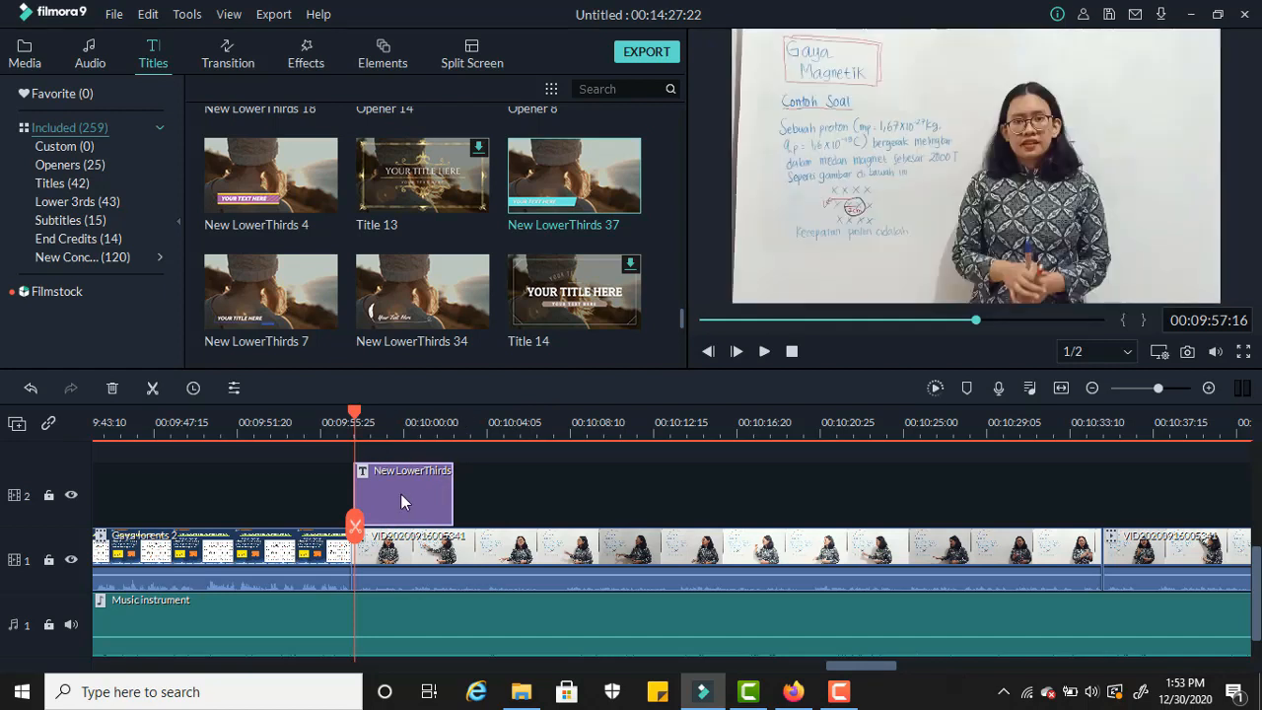
{"action": "left_click_drag", "start_coordinate": [355, 420], "coordinate": [326, 419]}
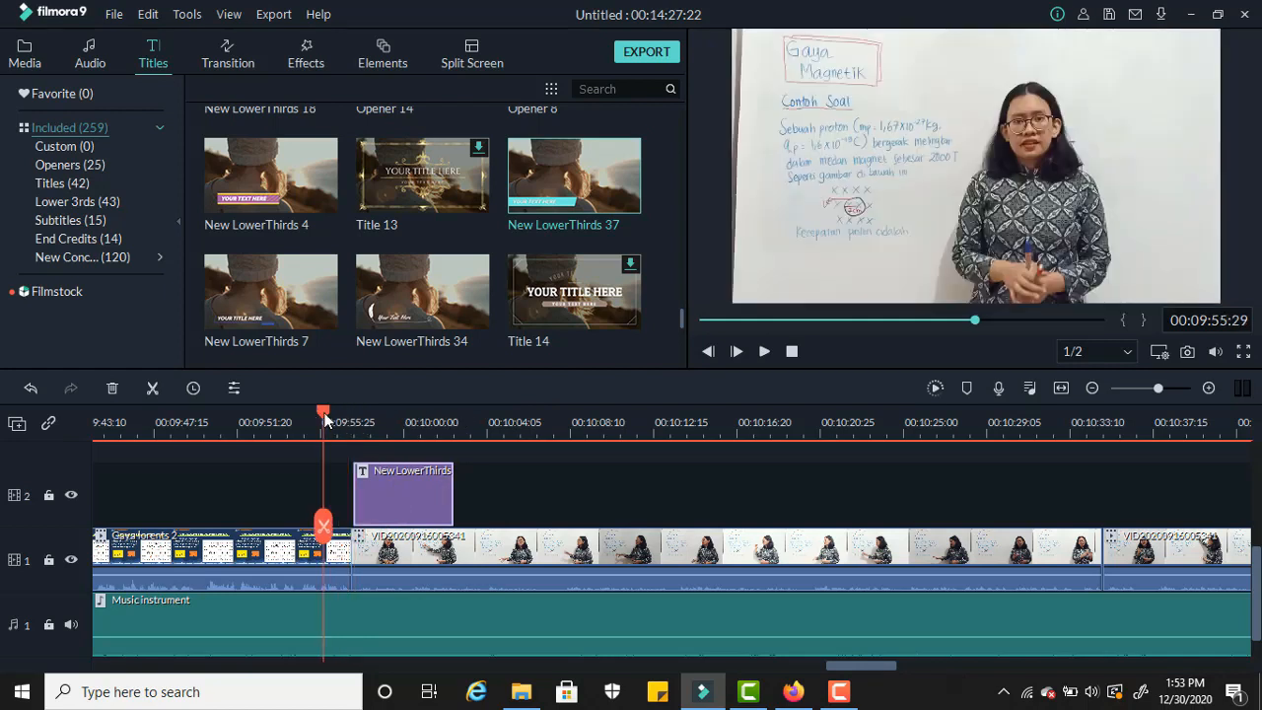
{"action": "left_click_drag", "start_coordinate": [408, 498], "coordinate": [398, 486]}
Step: Change the New LowerThirds 37 text to "Menentukan besar kecepatan", color it black, and accept the edits
{"action": "left_click_drag", "start_coordinate": [324, 415], "coordinate": [382, 419]}
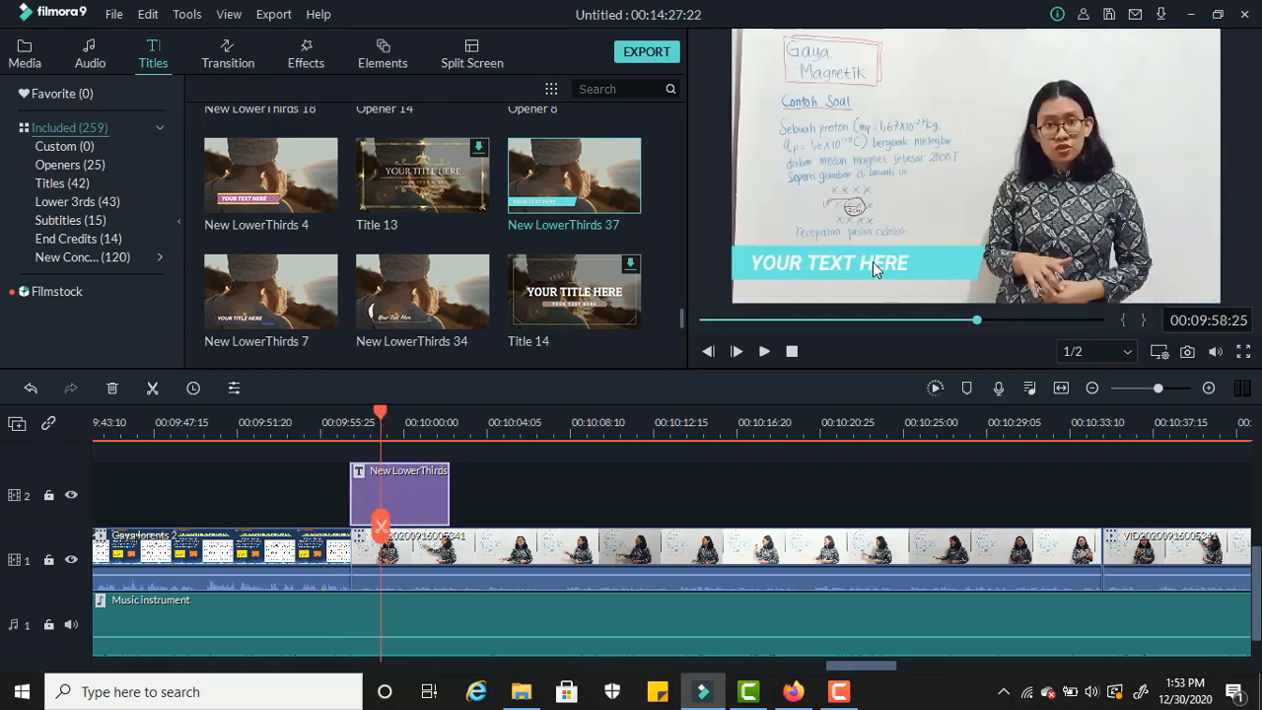
{"action": "left_click", "coordinate": [872, 262]}
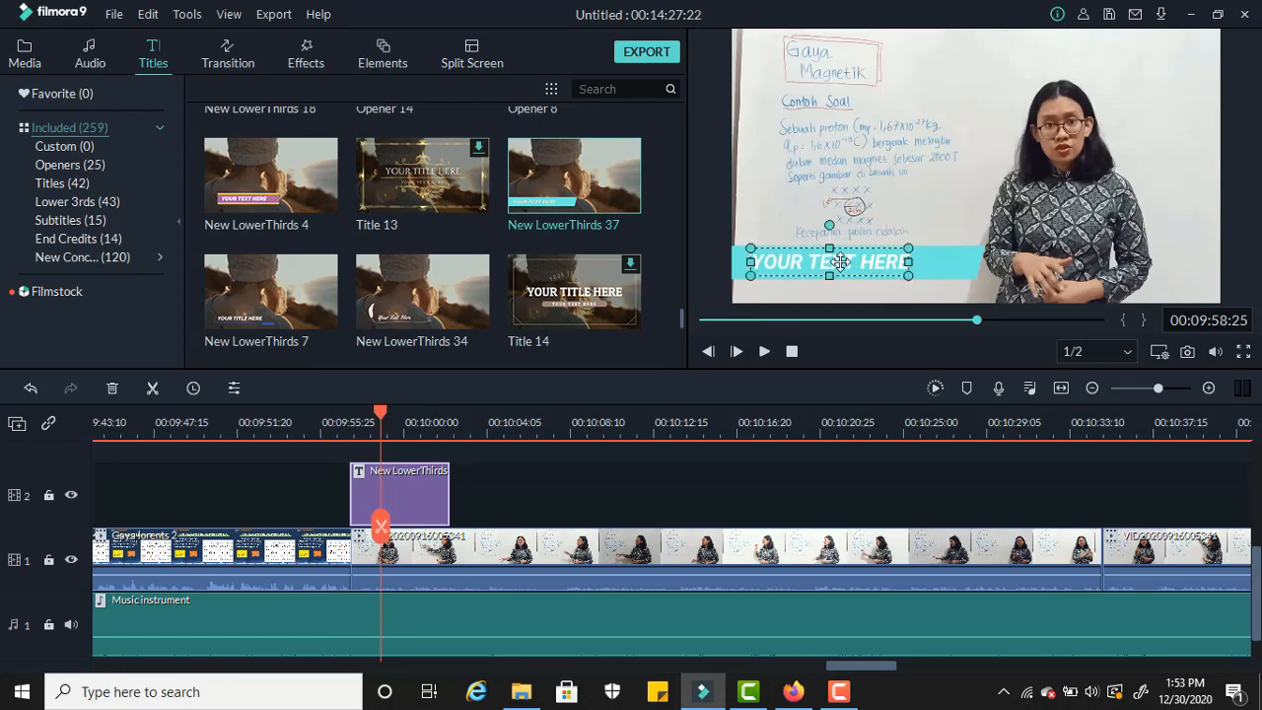
{"action": "double_click", "coordinate": [840, 261]}
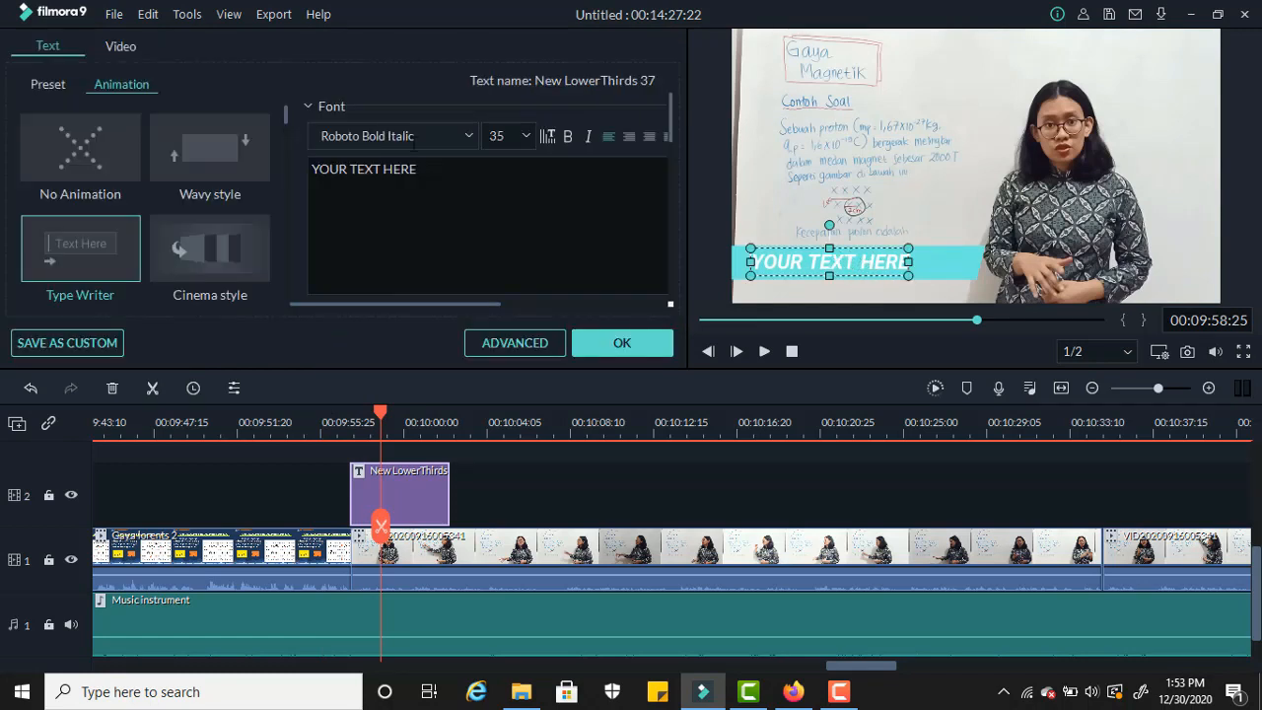
{"action": "triple_click", "coordinate": [360, 168]}
{"action": "left_click", "coordinate": [430, 171]}
{"action": "left_click_drag", "start_coordinate": [430, 170], "coordinate": [312, 171]}
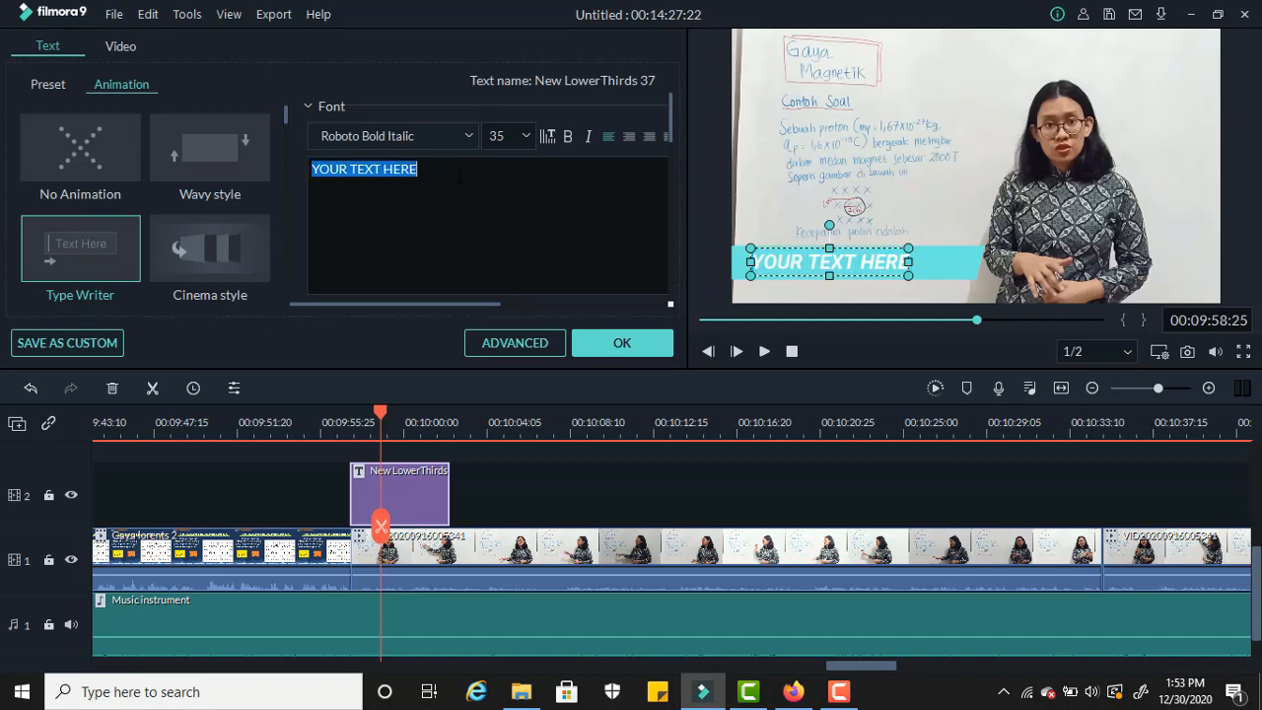
{"action": "left_click", "coordinate": [453, 174]}
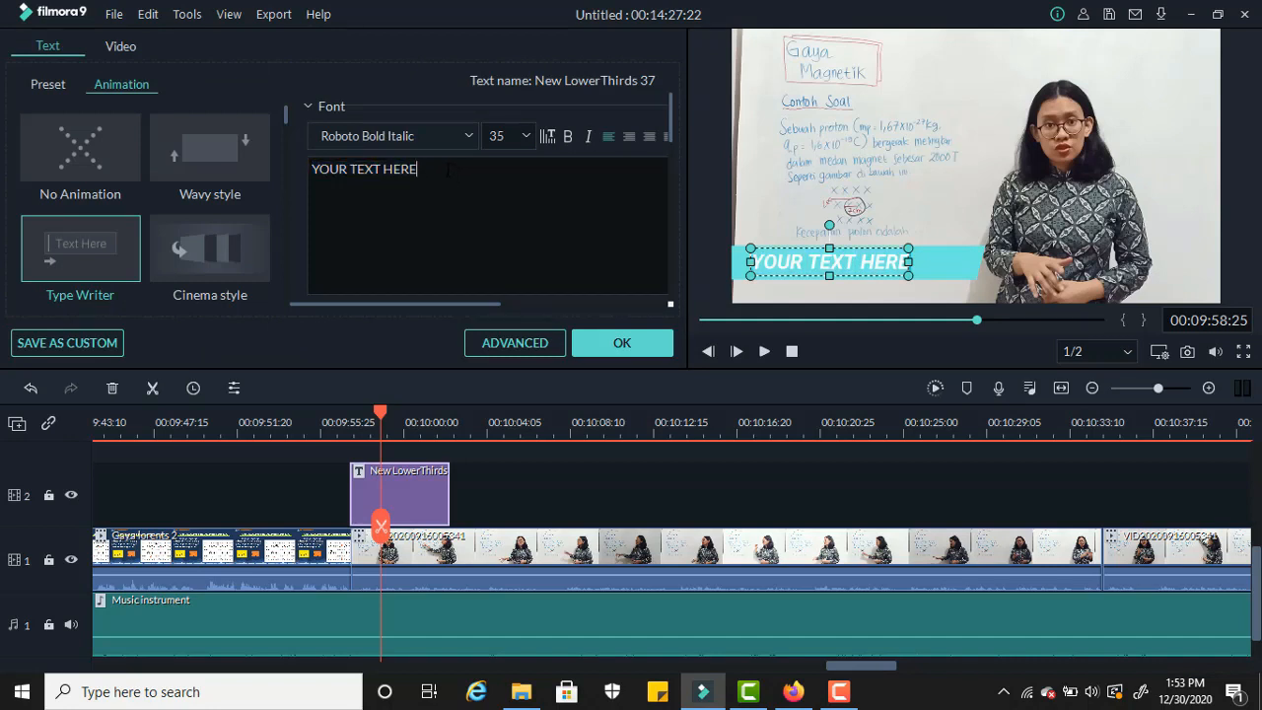
{"action": "left_click_drag", "start_coordinate": [448, 170], "coordinate": [312, 170]}
{"action": "type", "text": "Menentukan besar kecepatan"}
{"action": "left_click", "coordinate": [802, 266]}
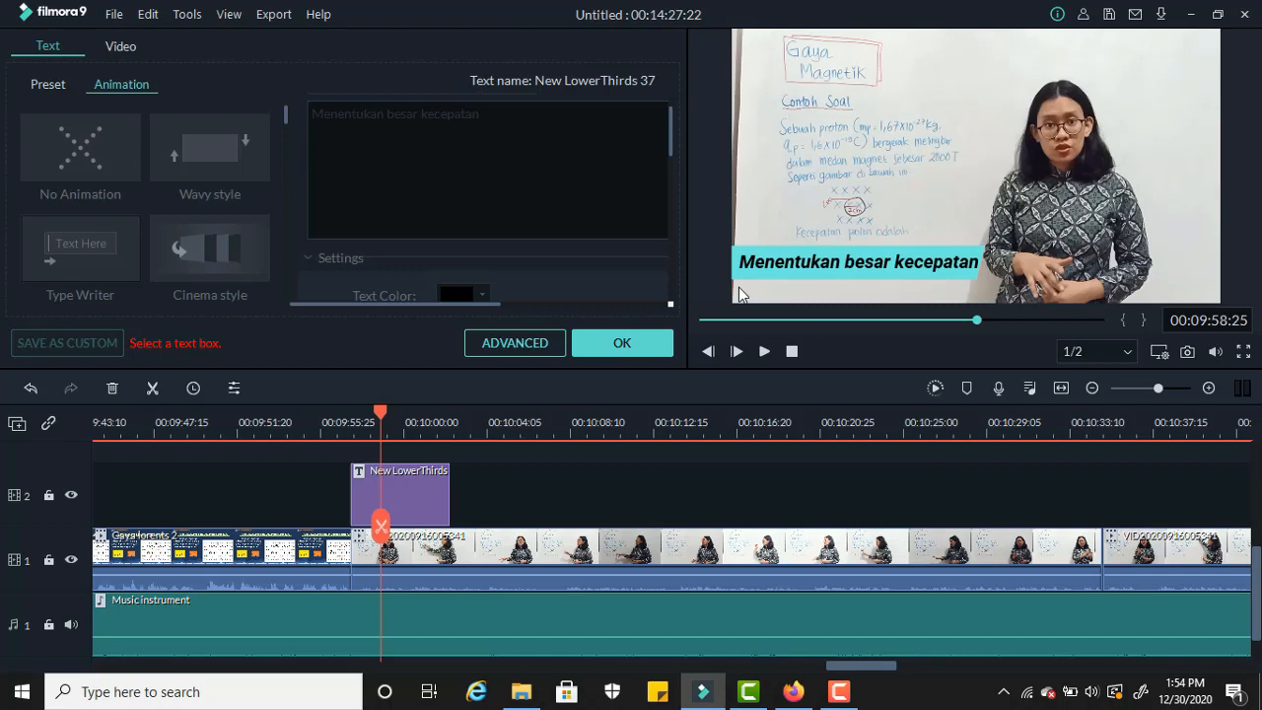
{"action": "left_click", "coordinate": [638, 348]}
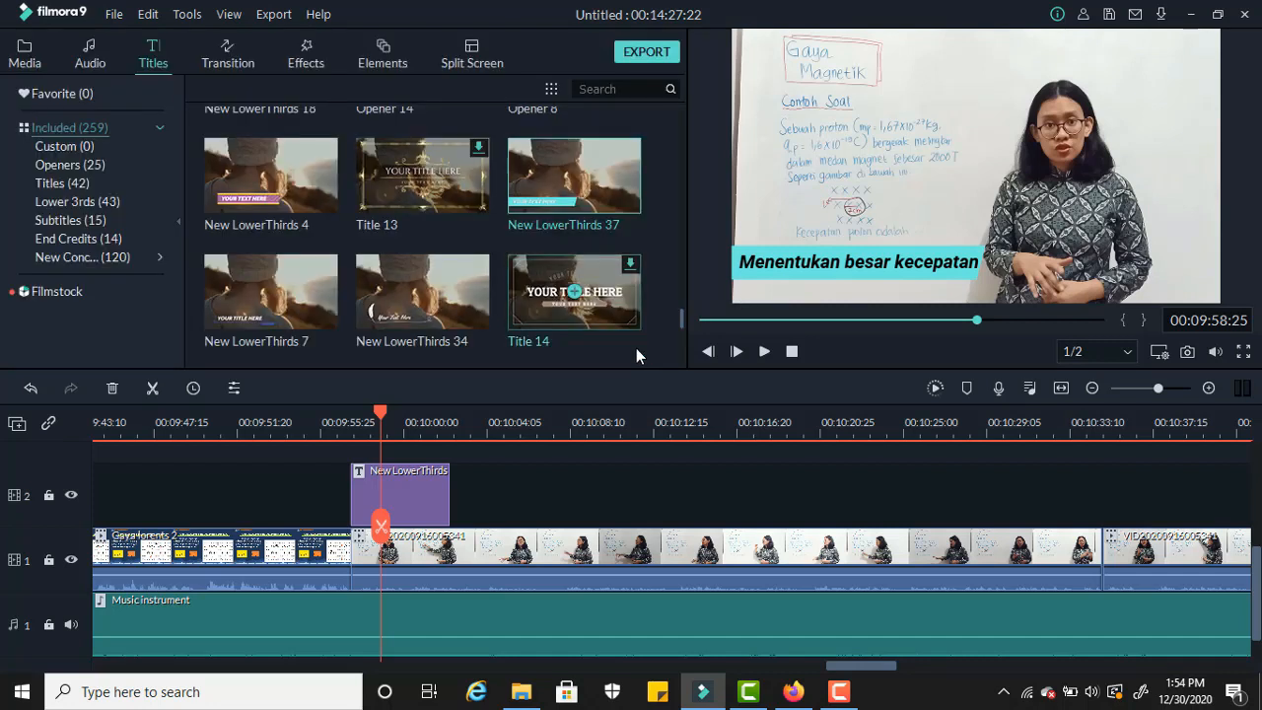